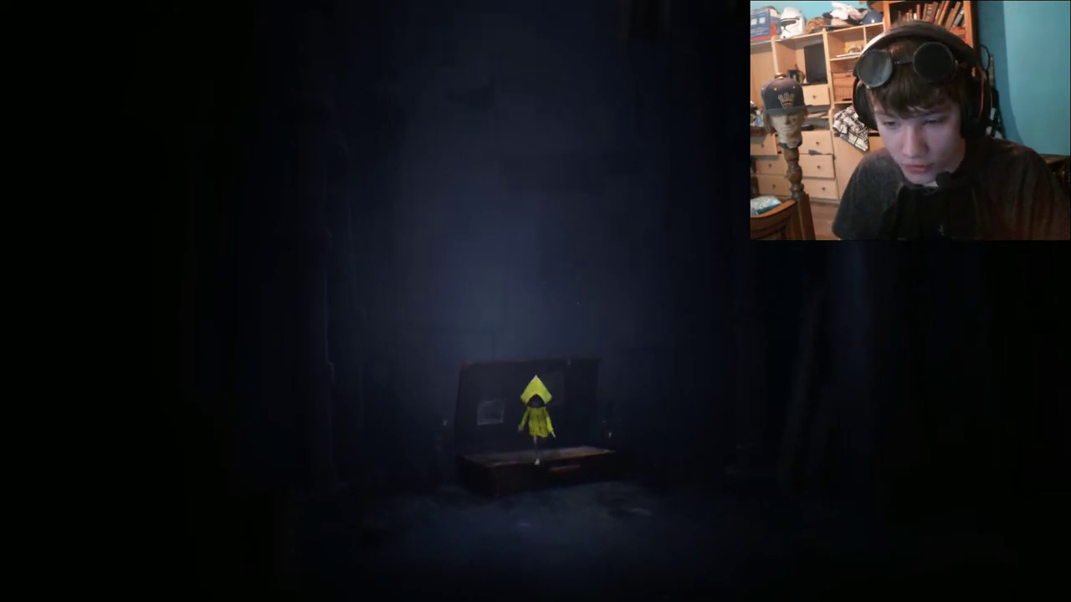
key(Right)
key(Left)
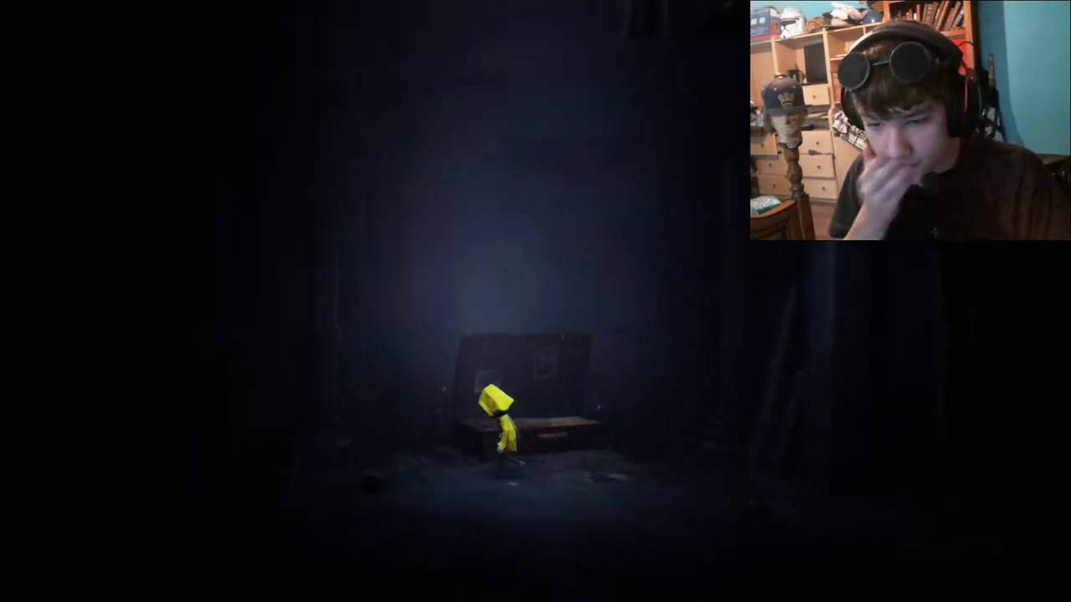
key(Left)
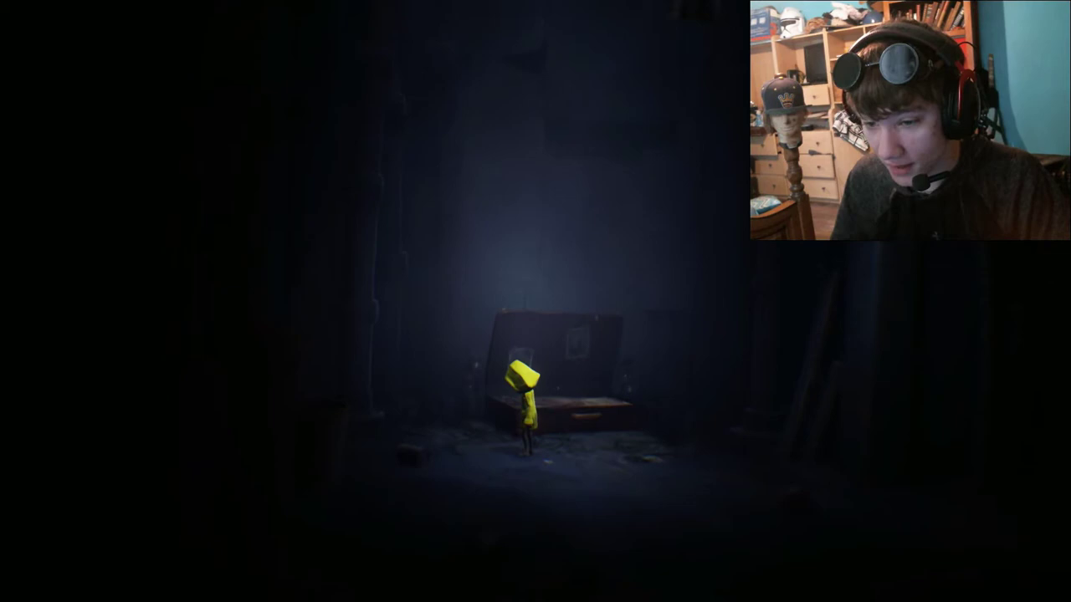
key(Right)
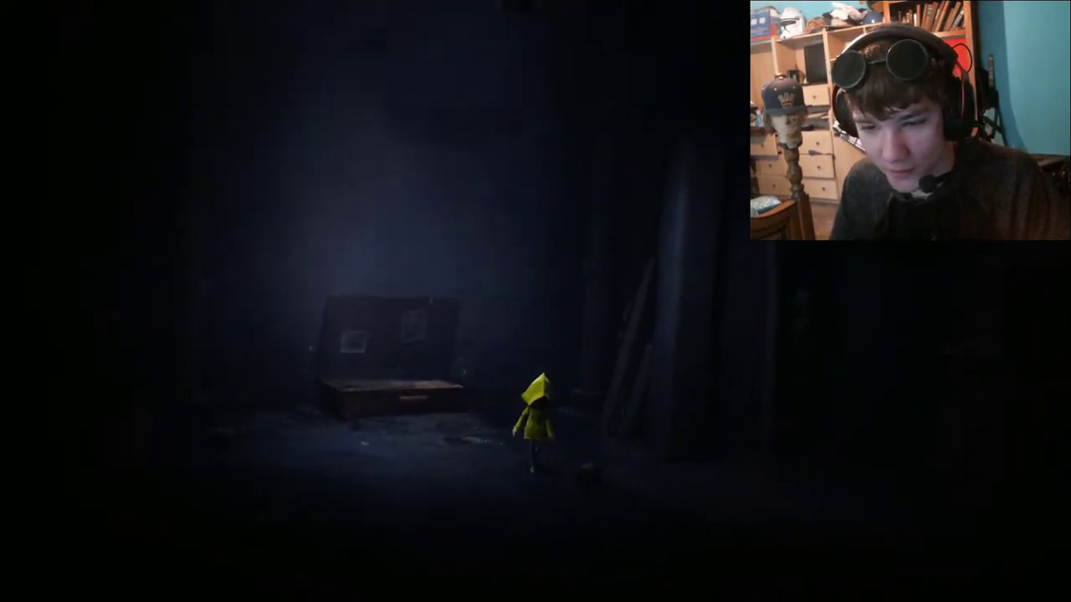
key(Left)
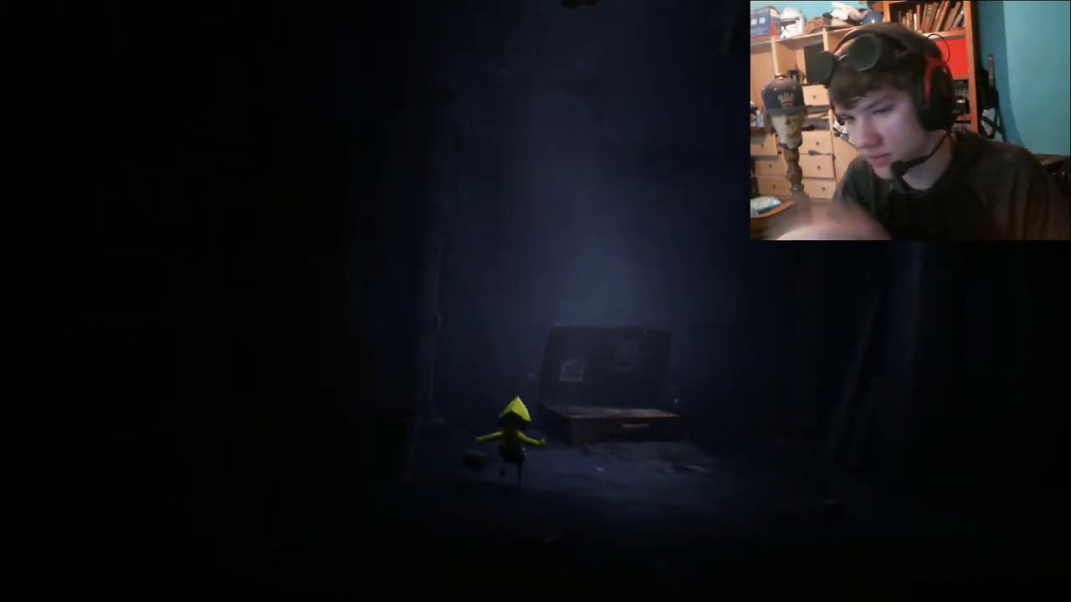
key(Right)
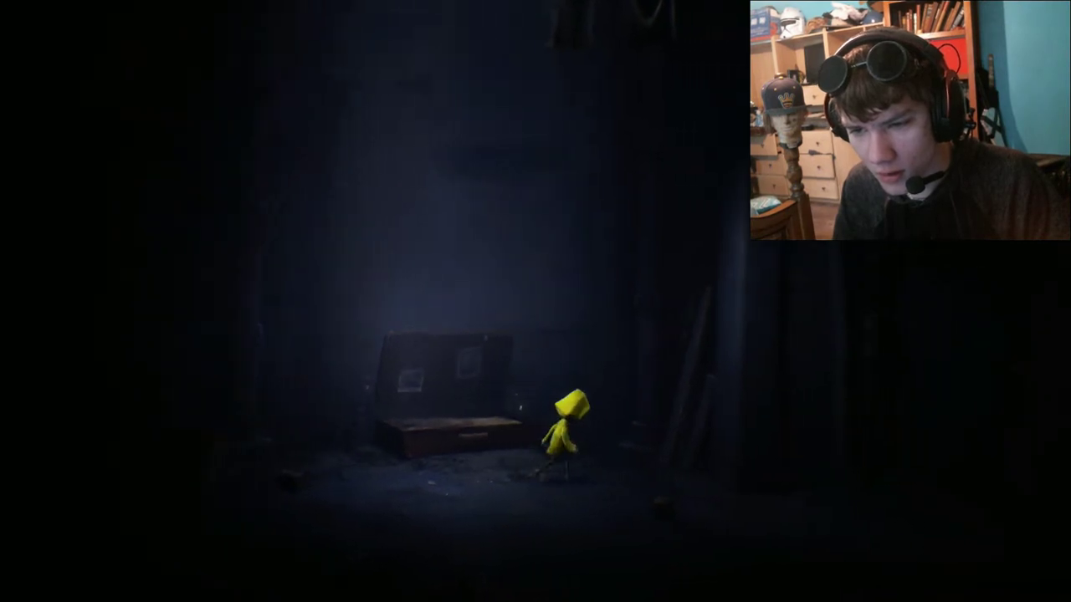
key(Right)
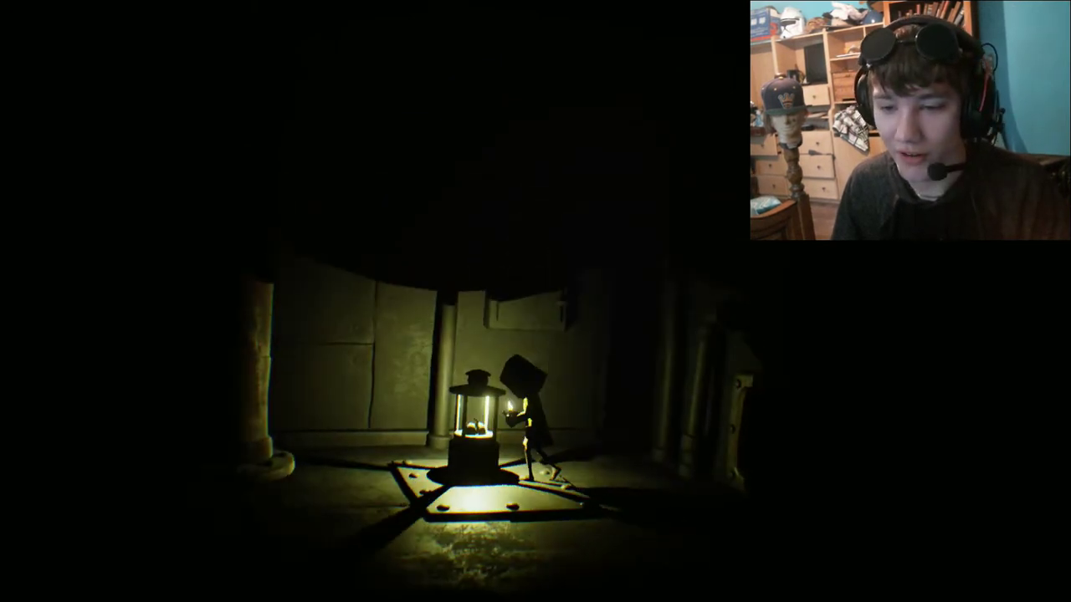
key(d)
key(d)
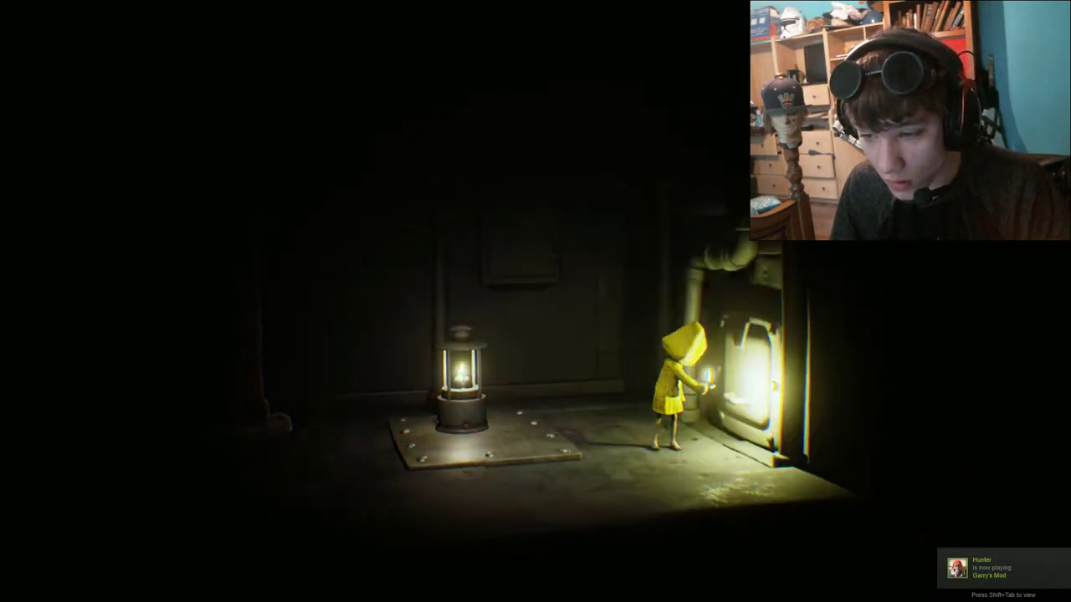
key(d)
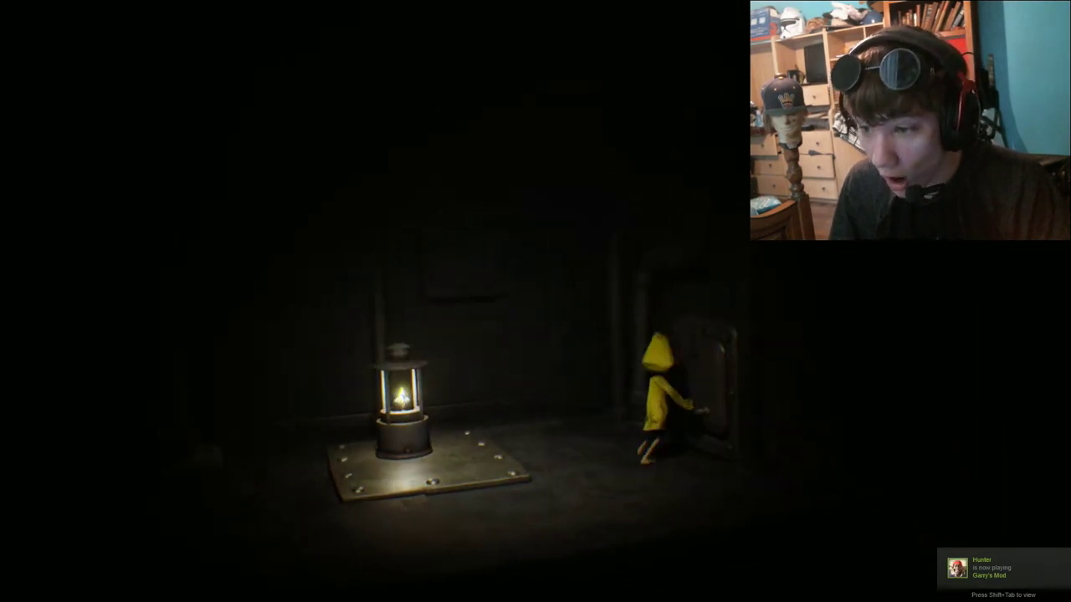
key(a)
key(d)
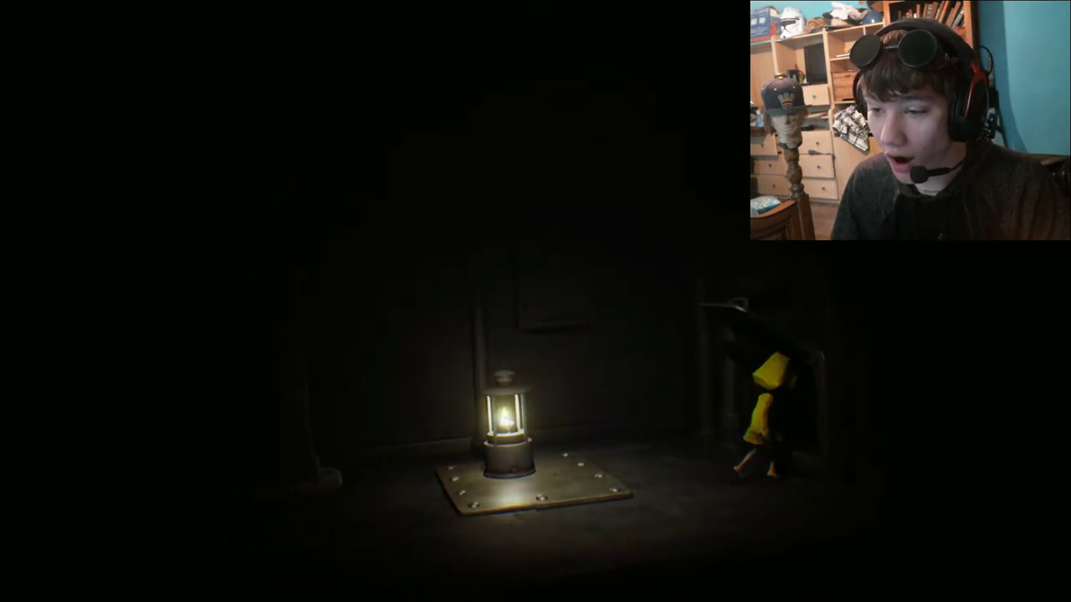
key(d)
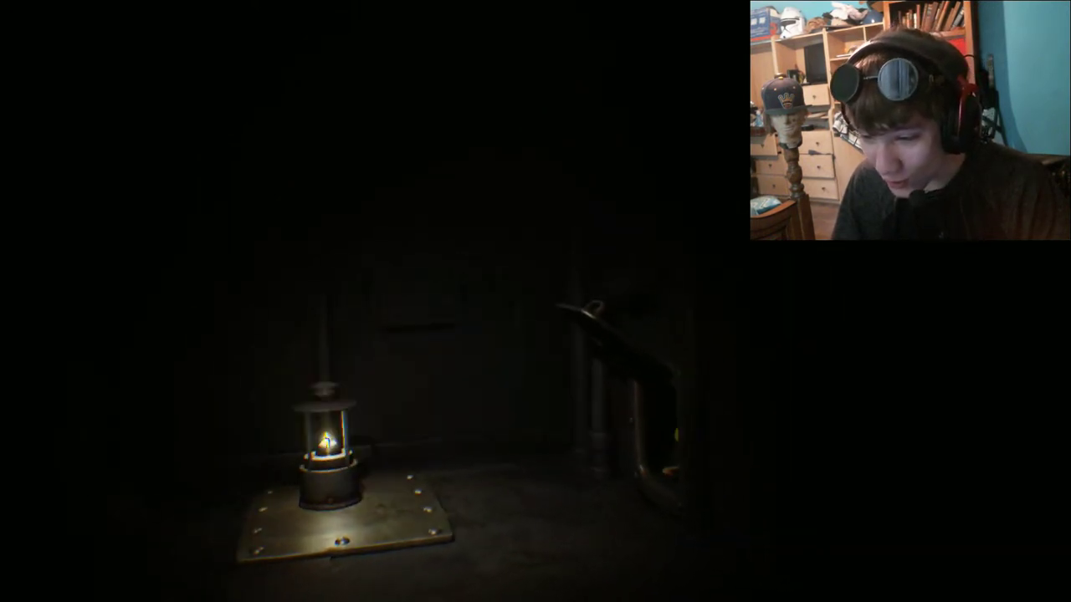
key(d)
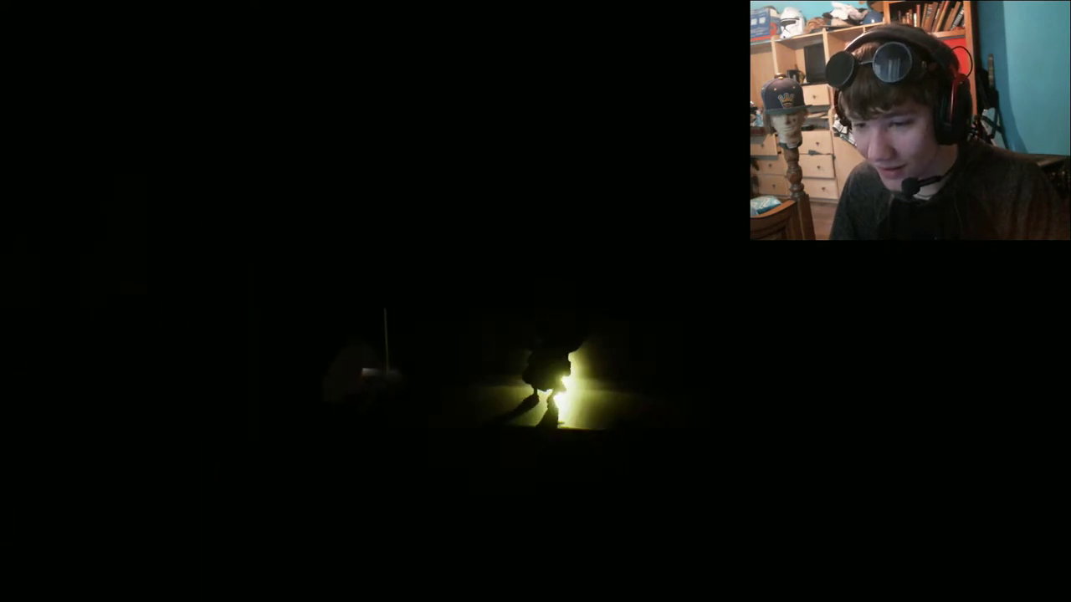
key(d)
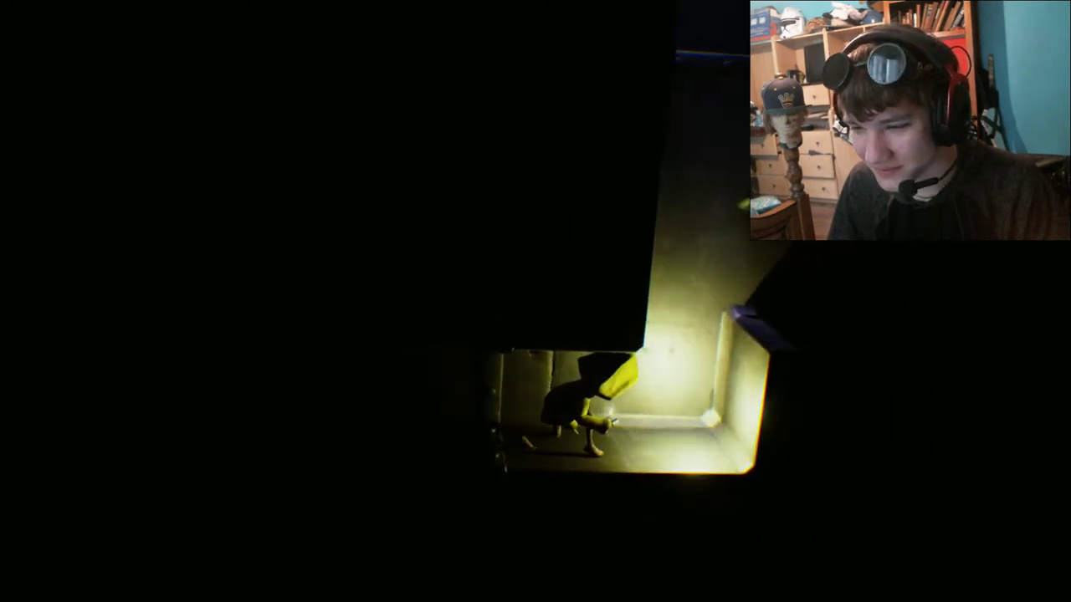
key(w)
key(d)
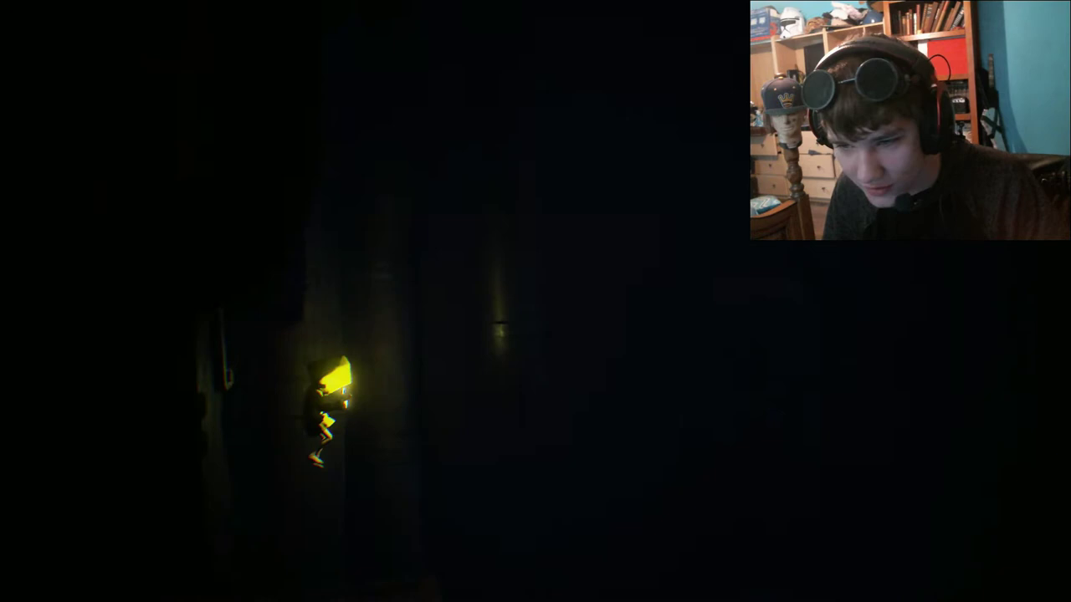
key(a)
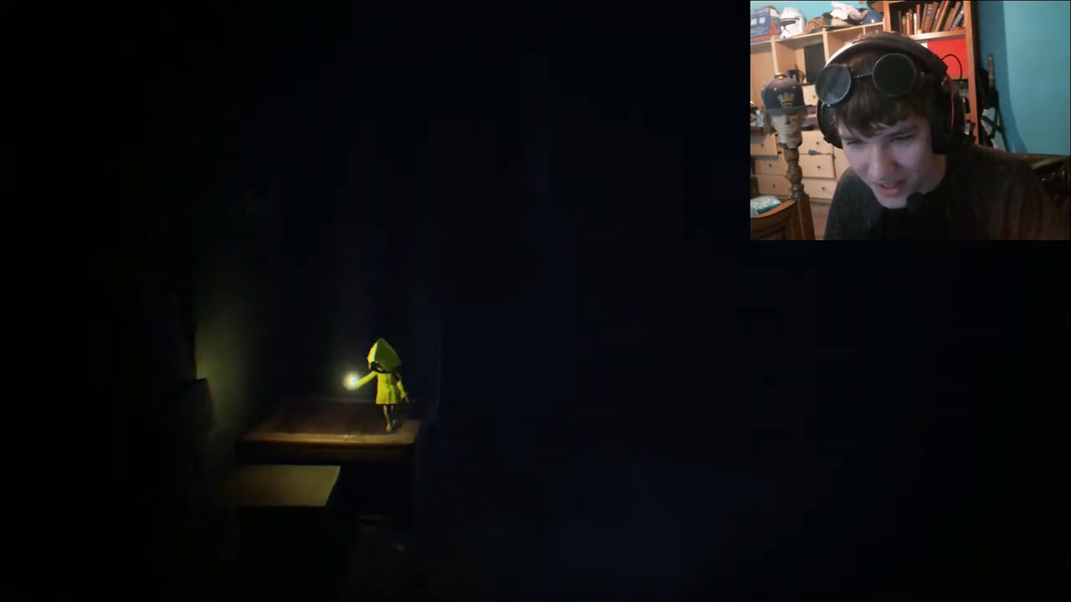
key(d)
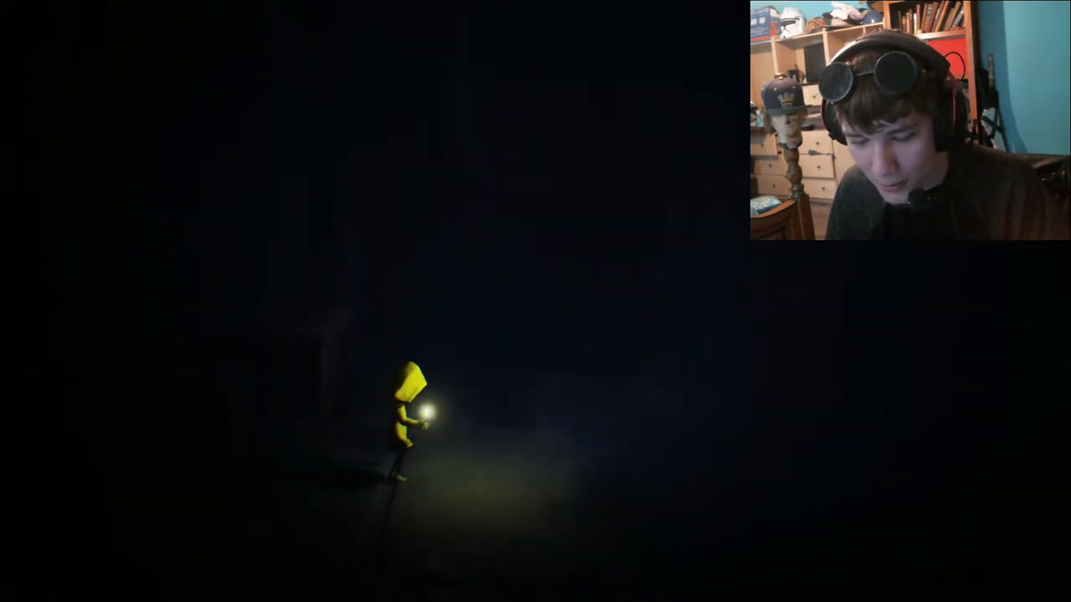
key(ctrl)
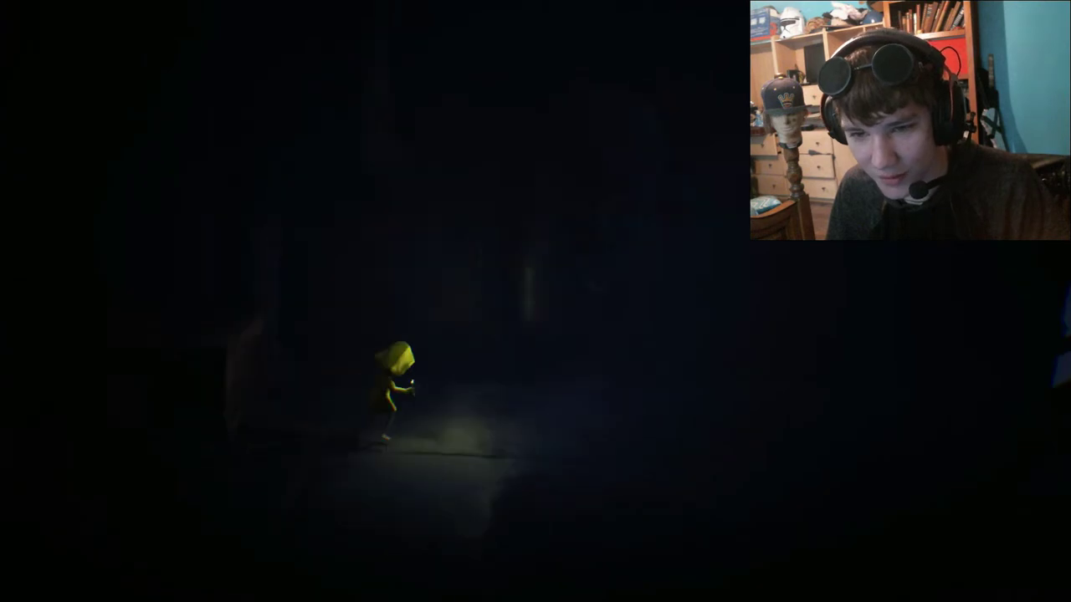
key(w)
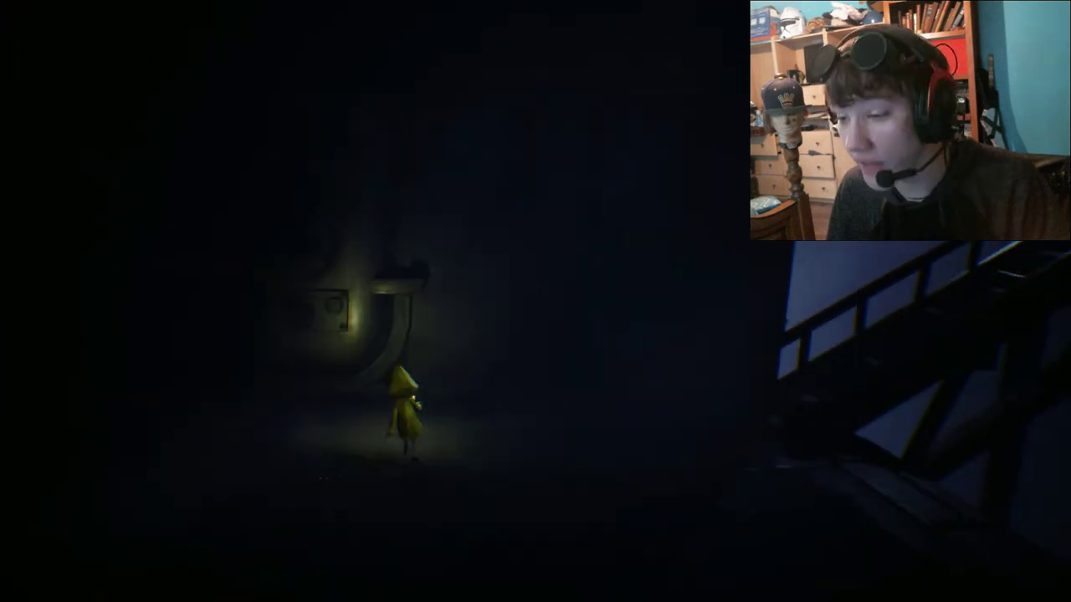
key(d)
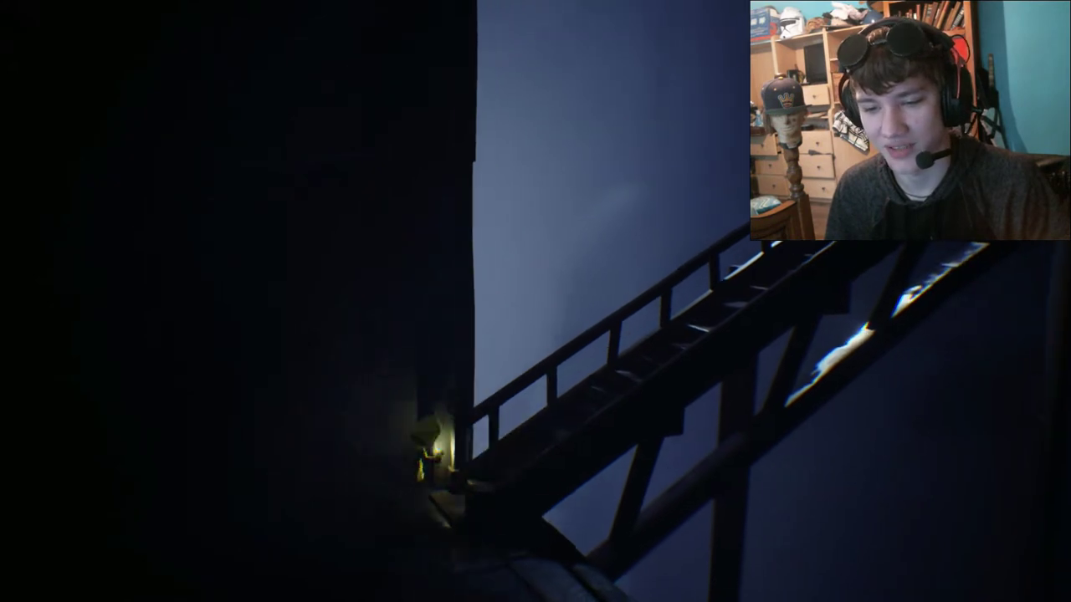
key(d)
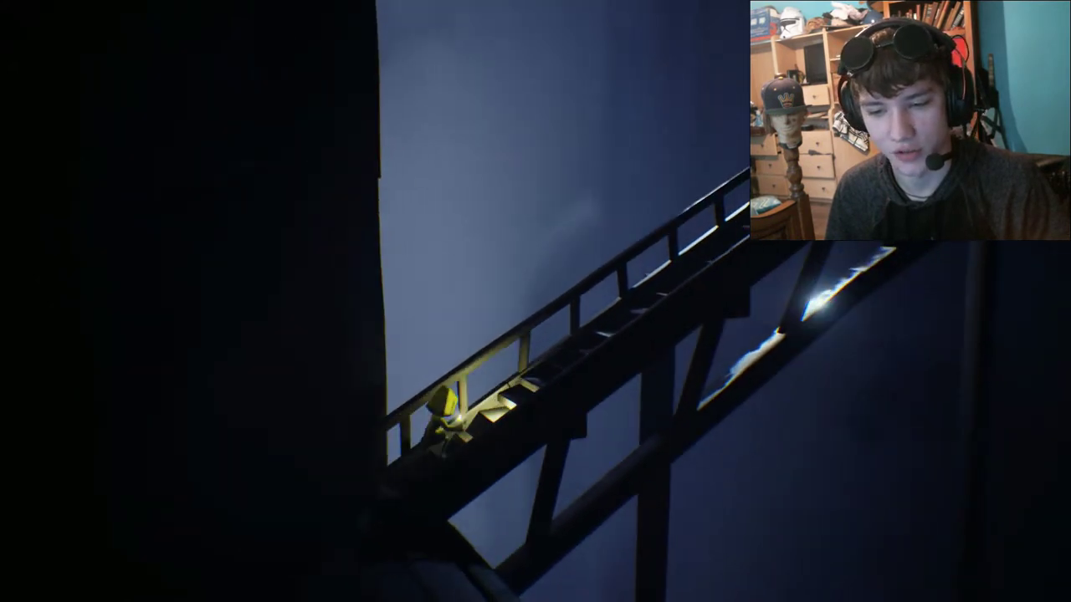
key(d)
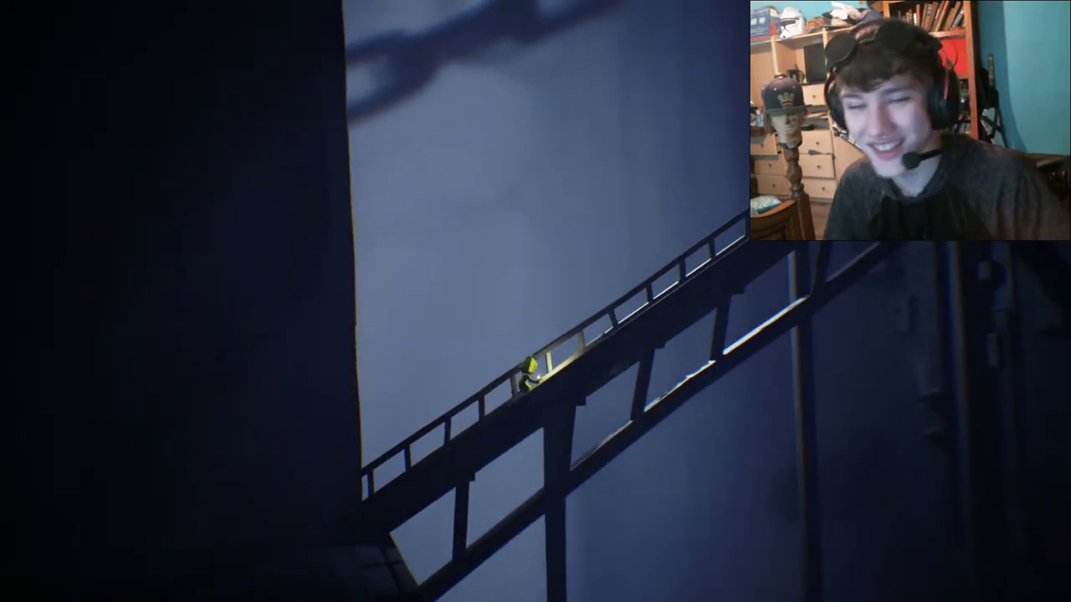
key(d)
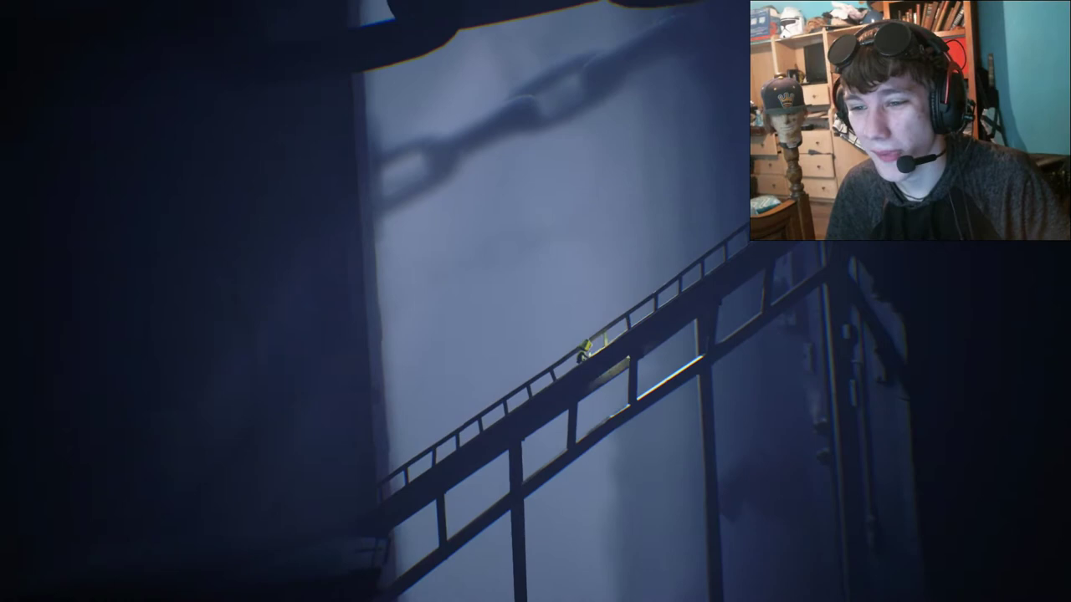
key(d)
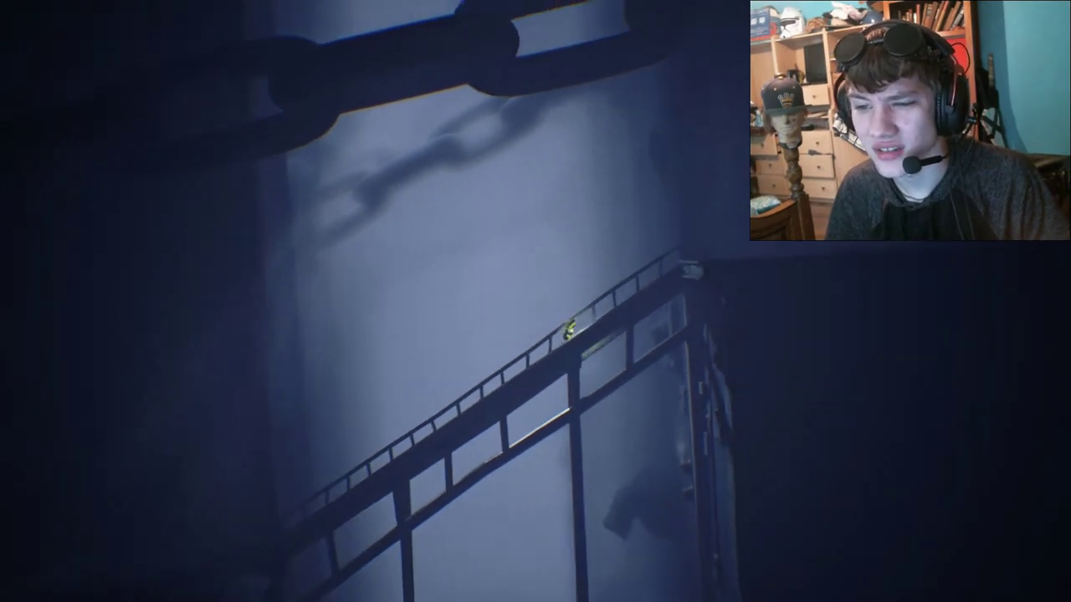
key(d)
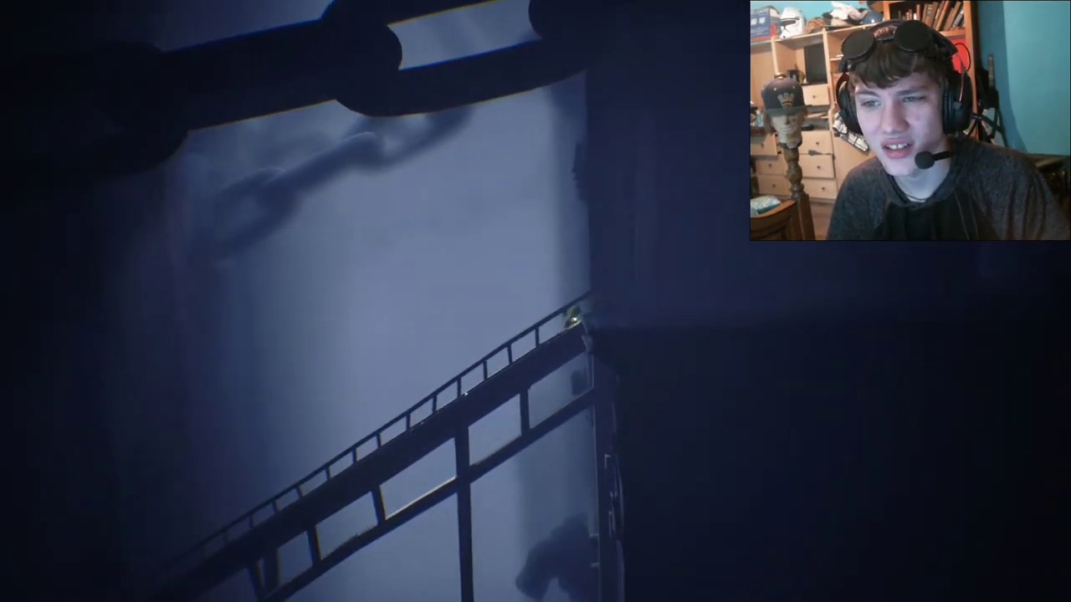
key(d)
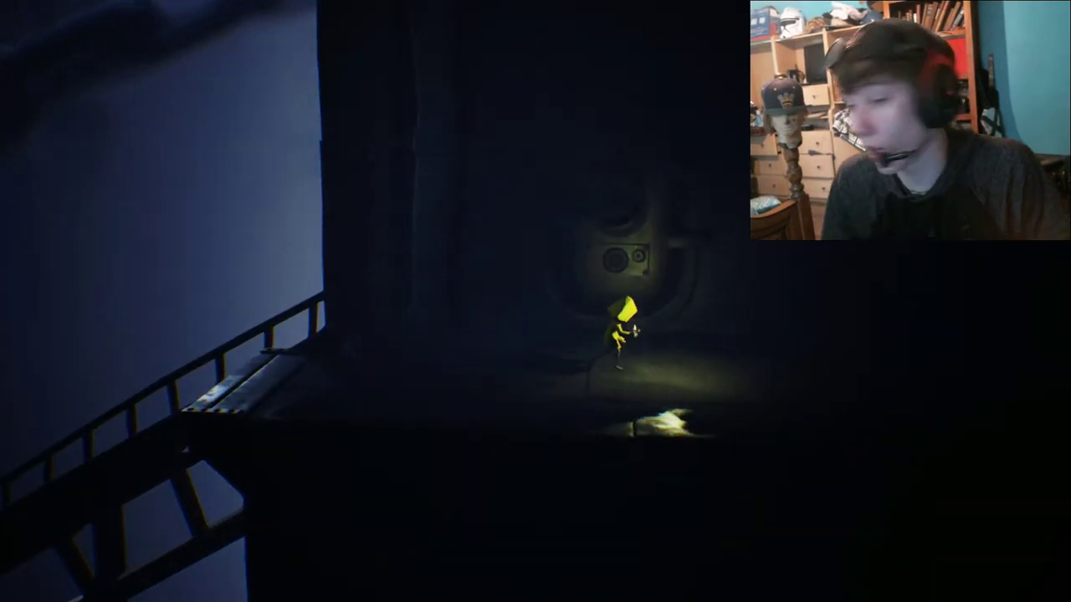
key(d)
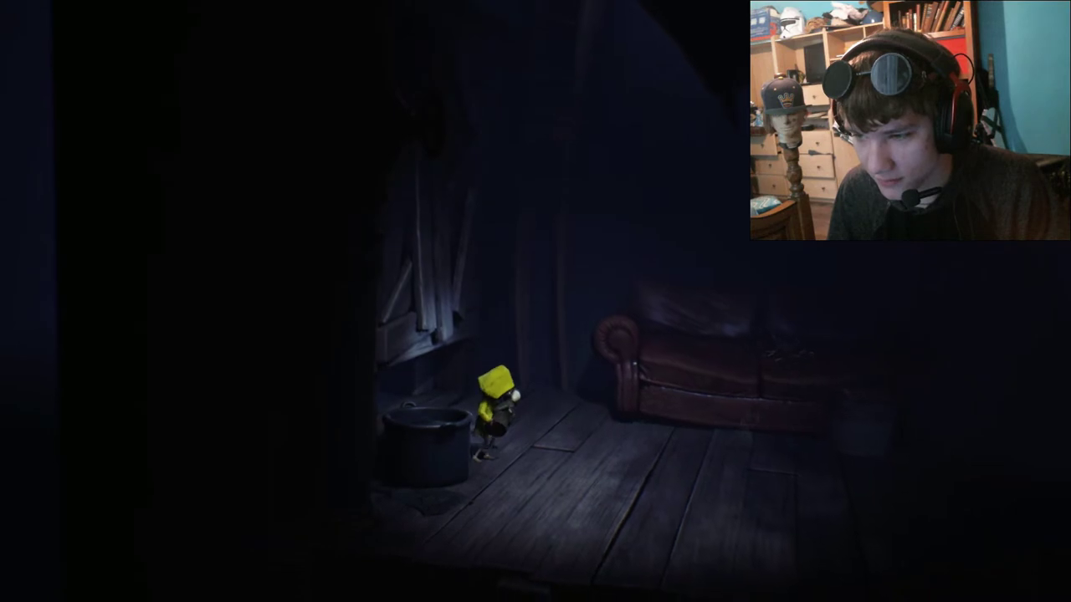
key(d)
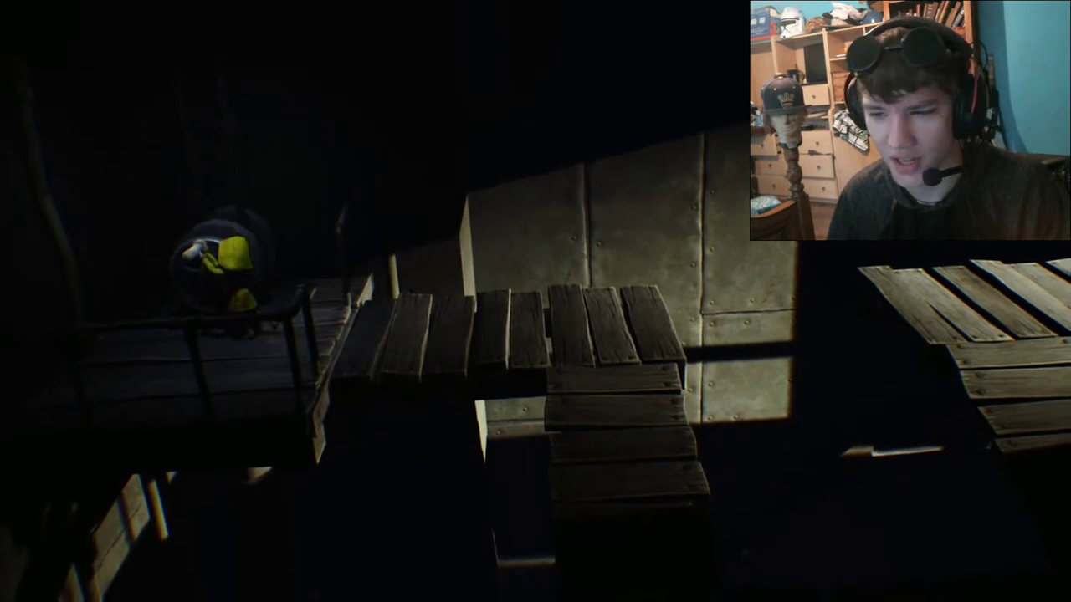
key(d)
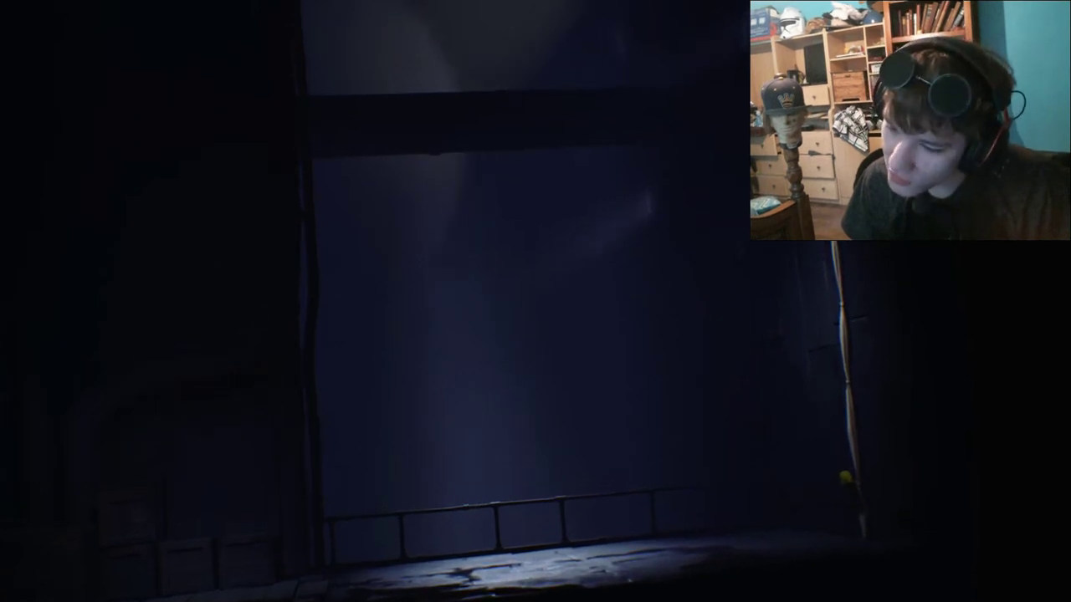
key(a)
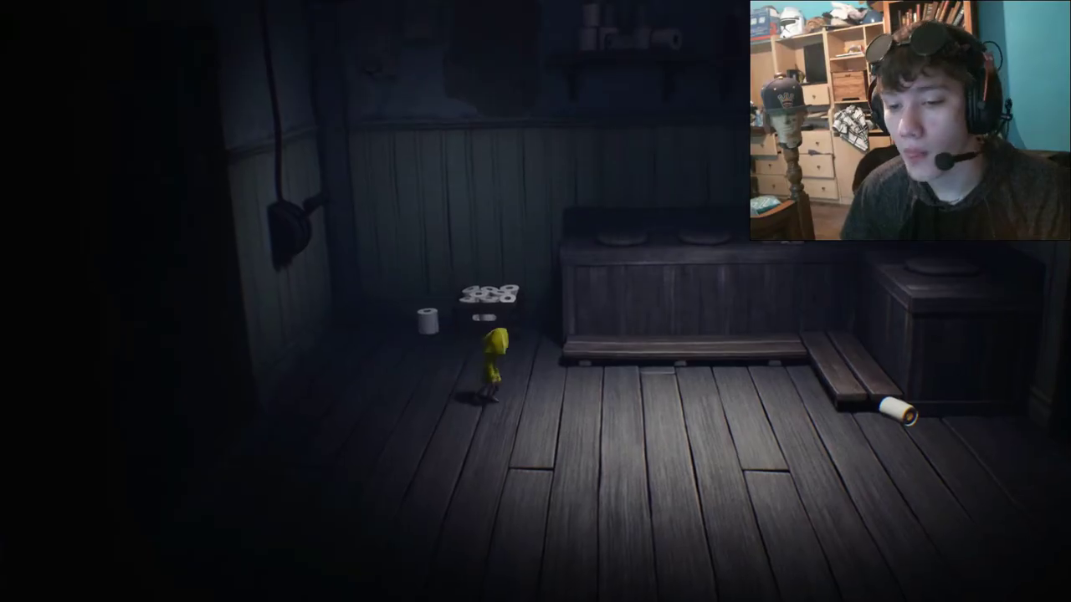
key(d)
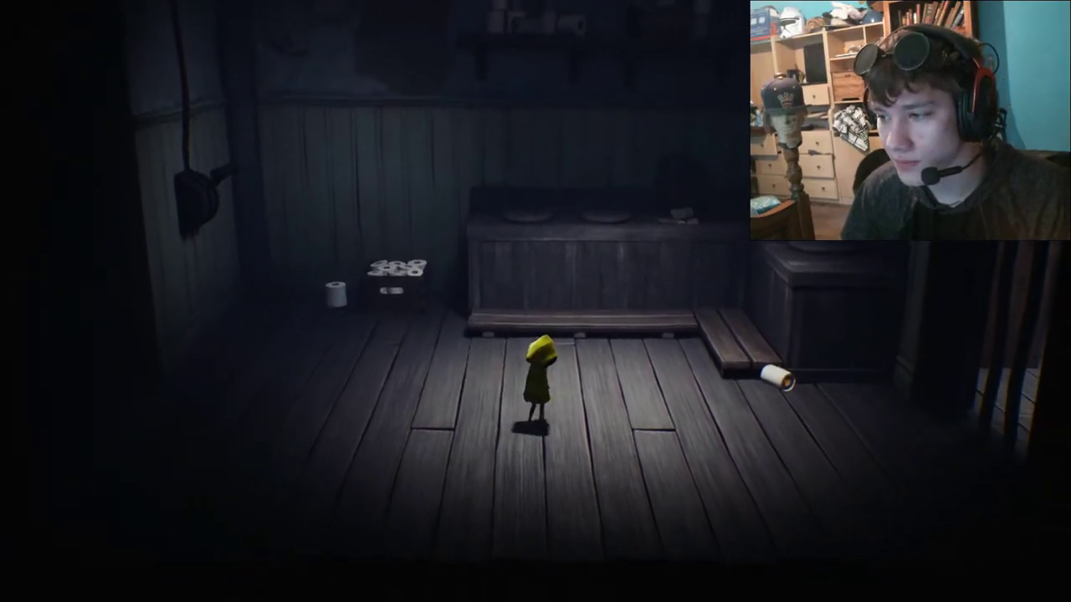
key(a)
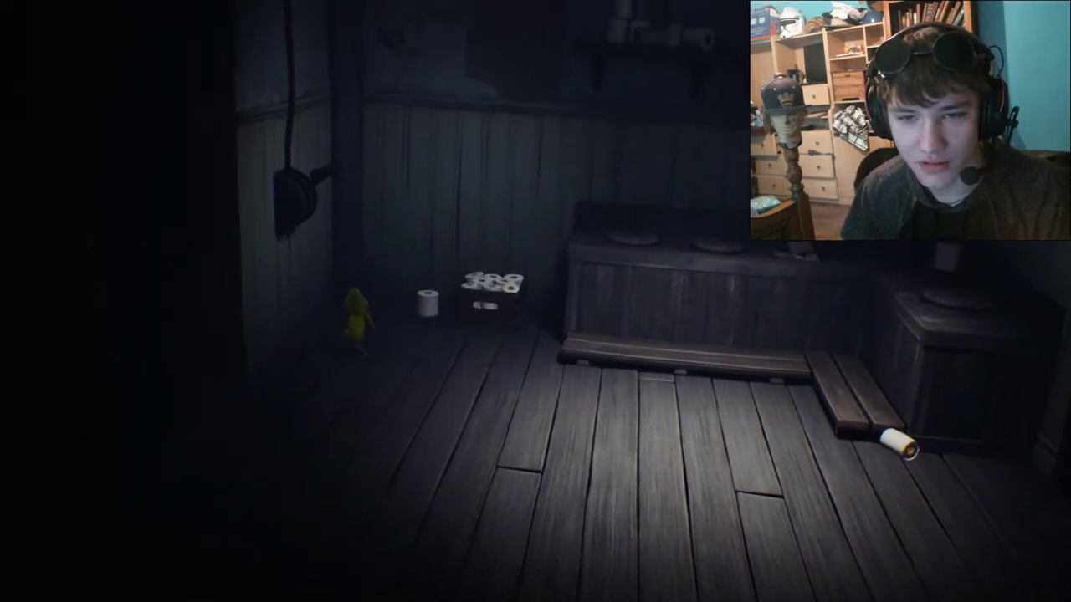
key(s)
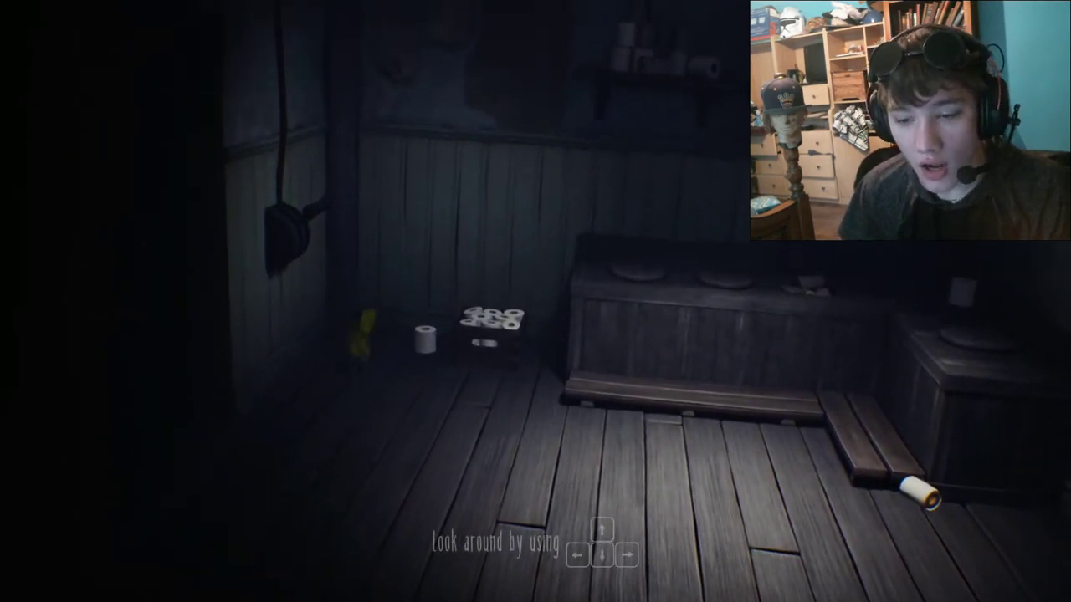
key(d)
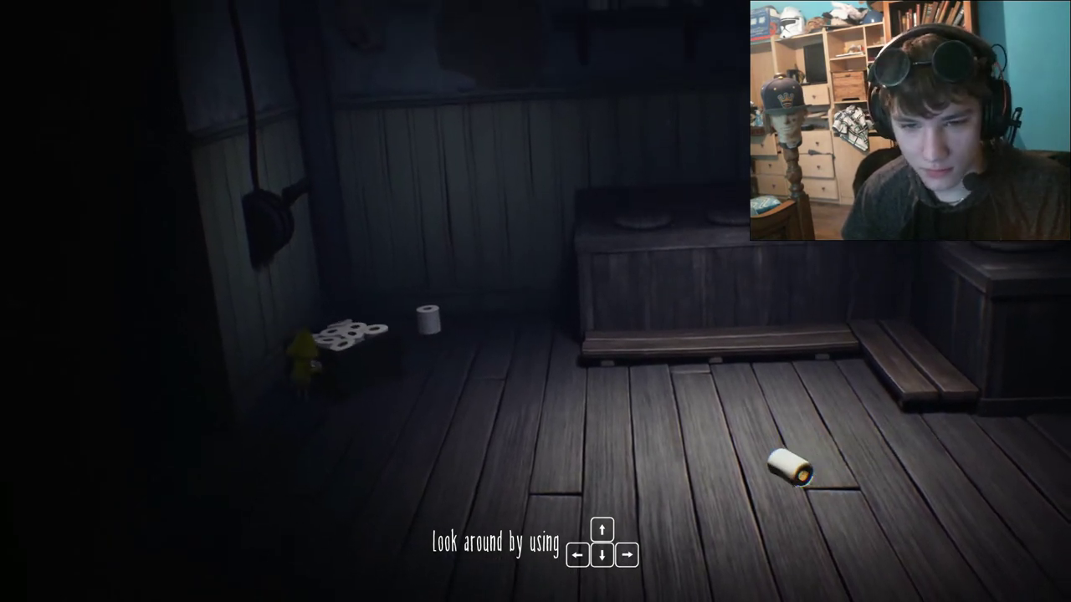
key(d)
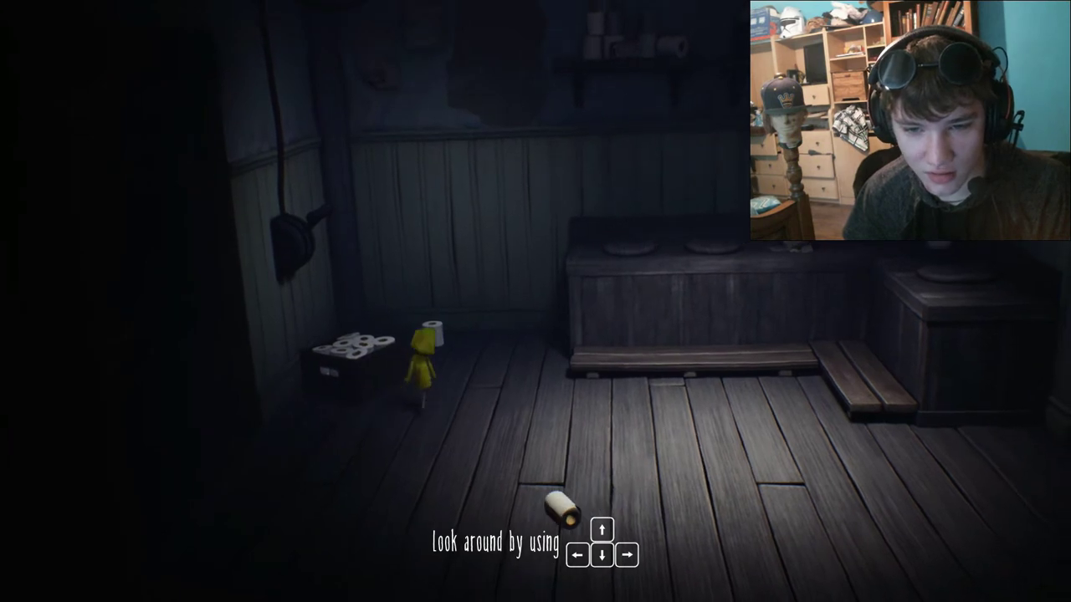
key(a)
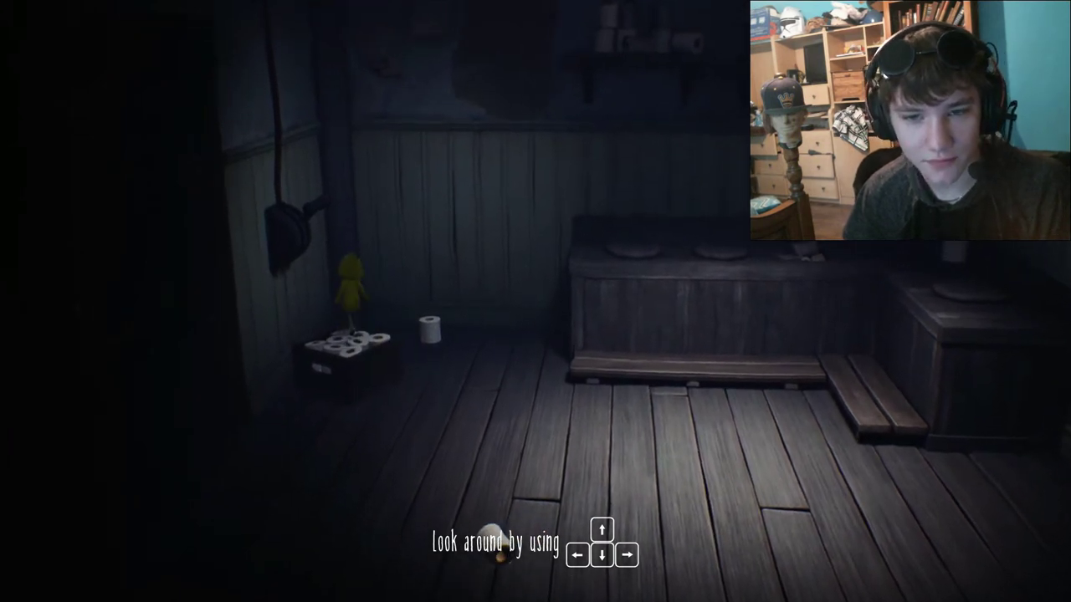
key(space)
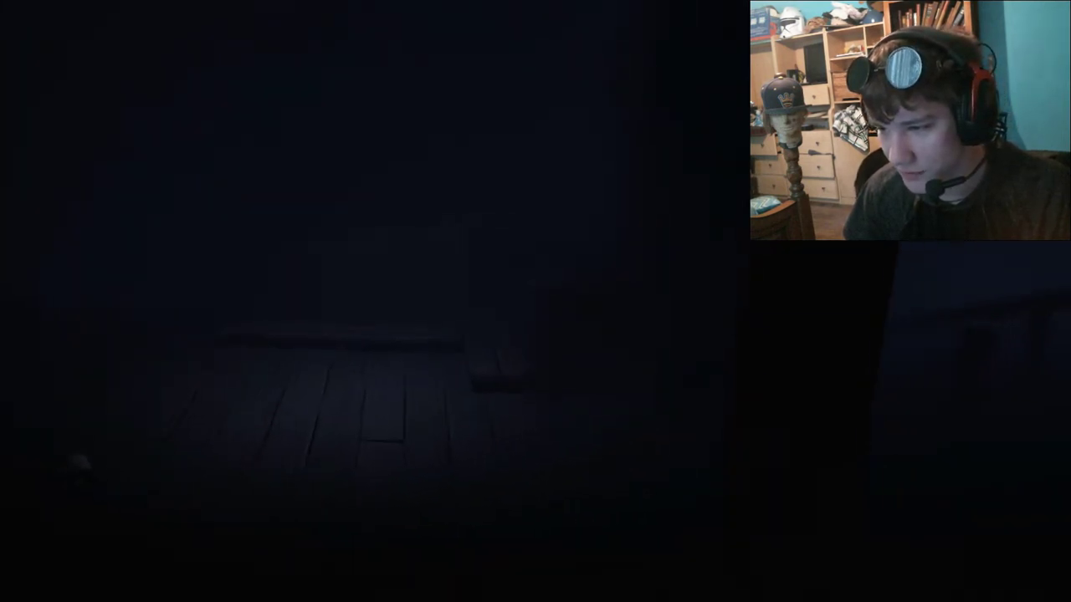
key(d)
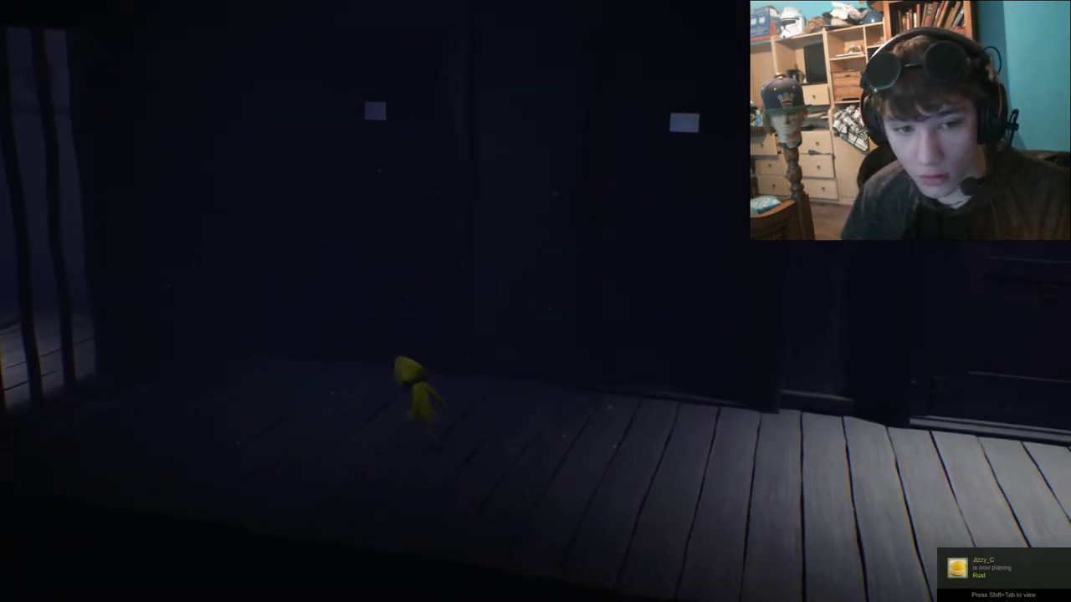
key(a)
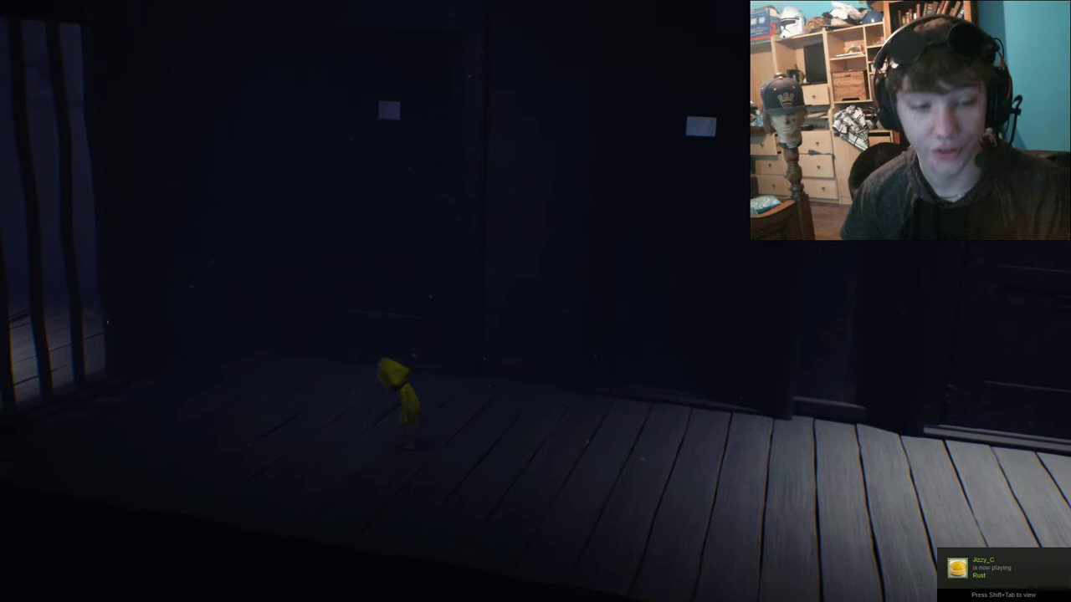
key(a)
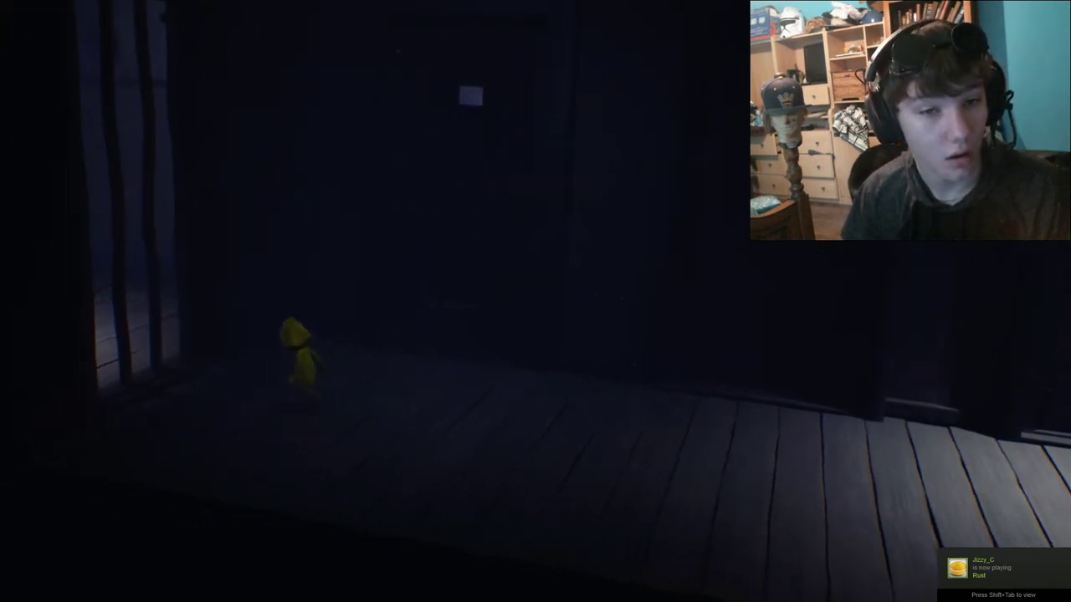
key(d)
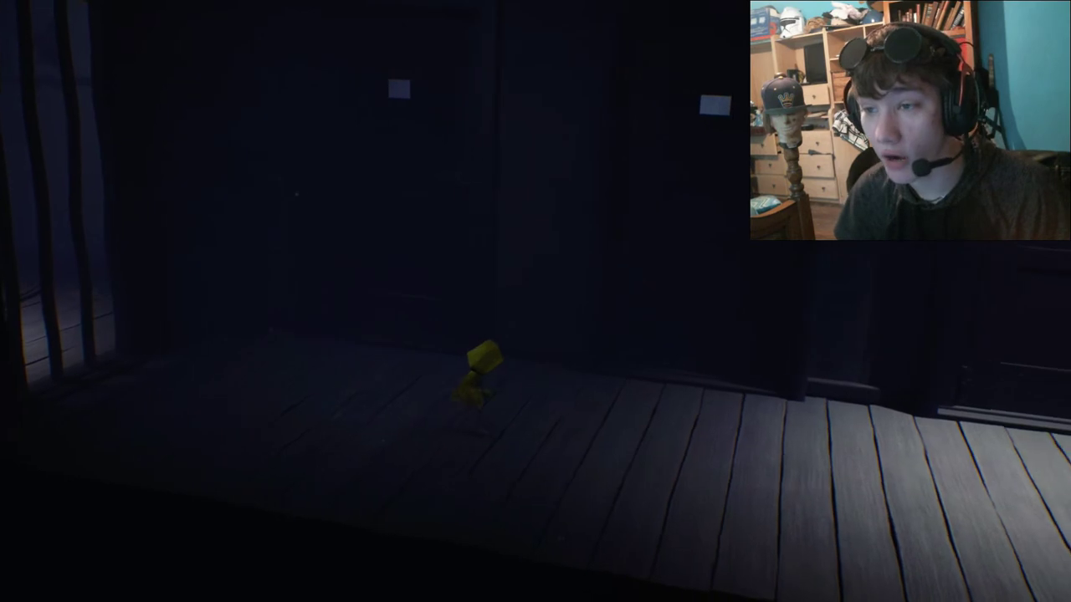
key(d)
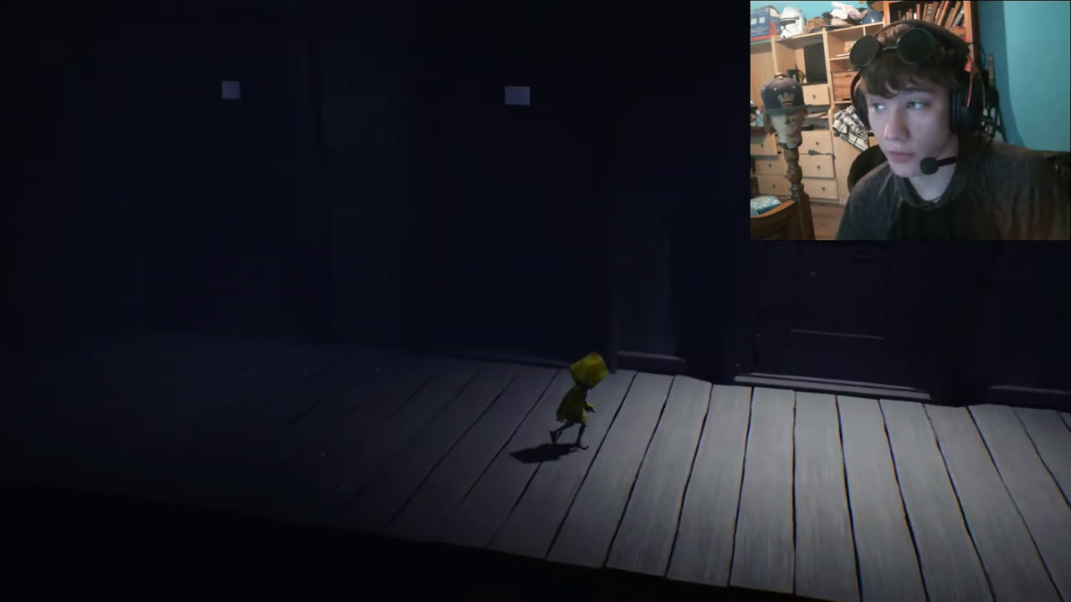
key(d)
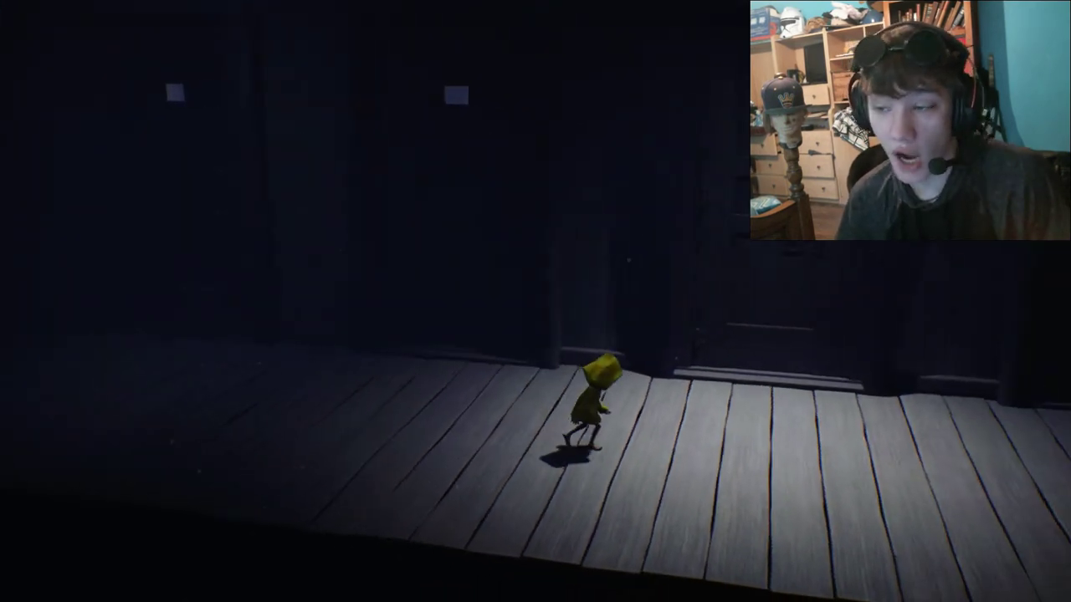
key(w)
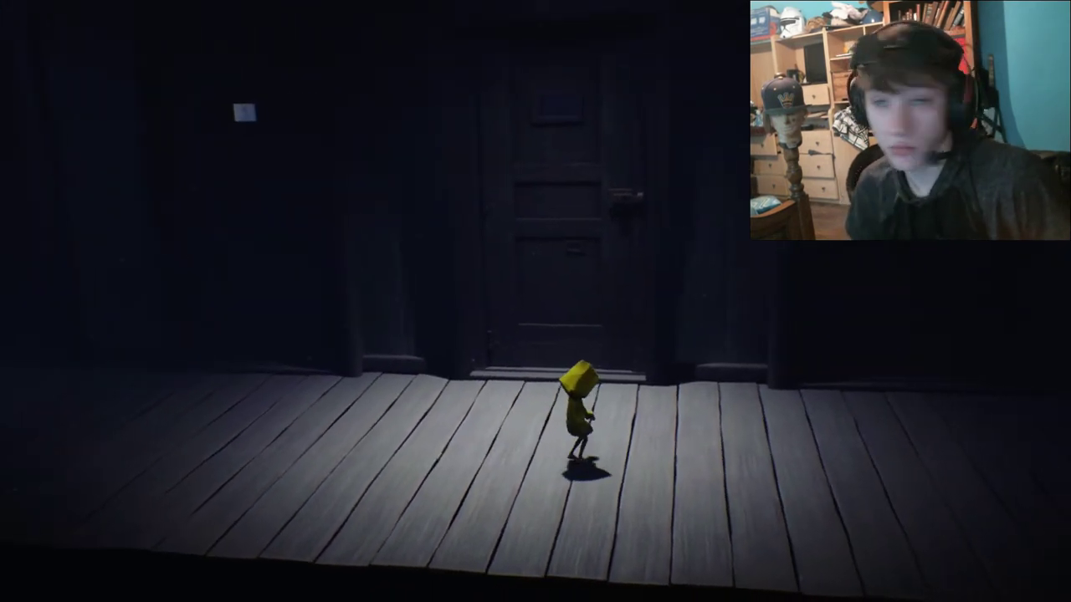
key(d)
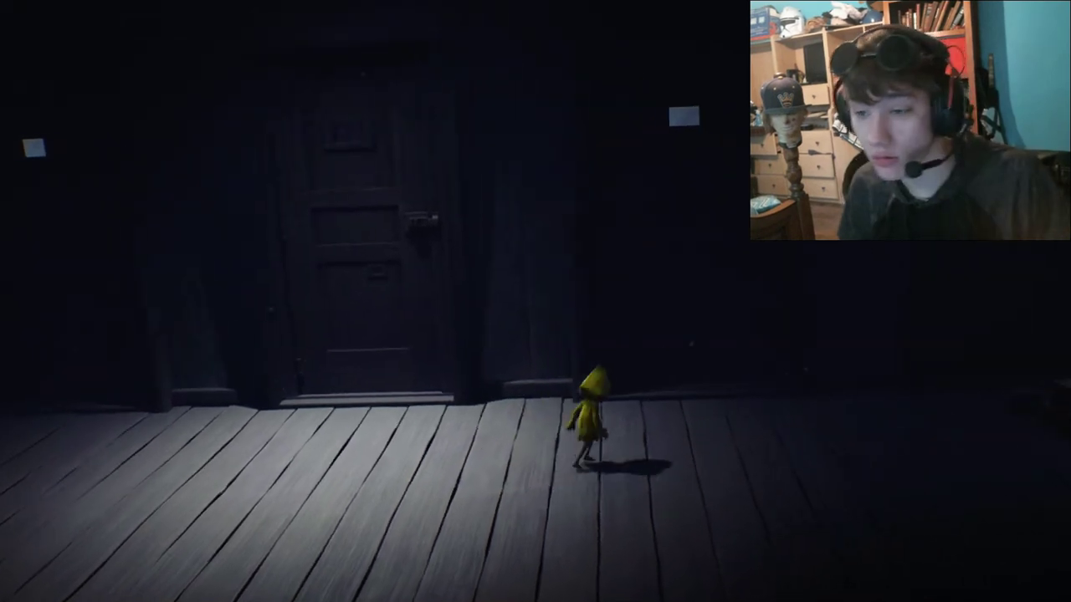
key(w)
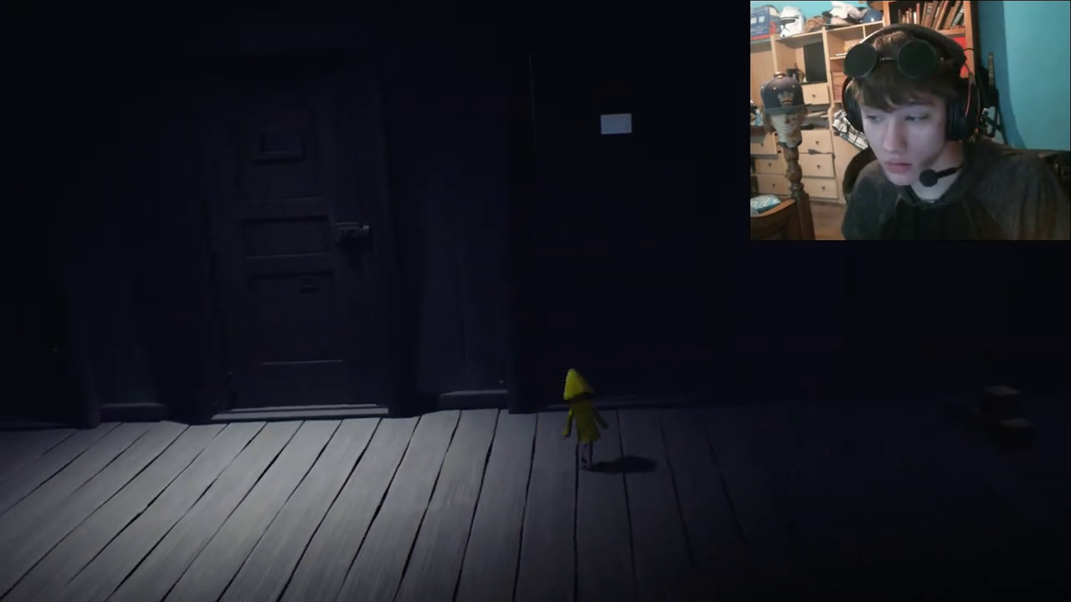
key(d)
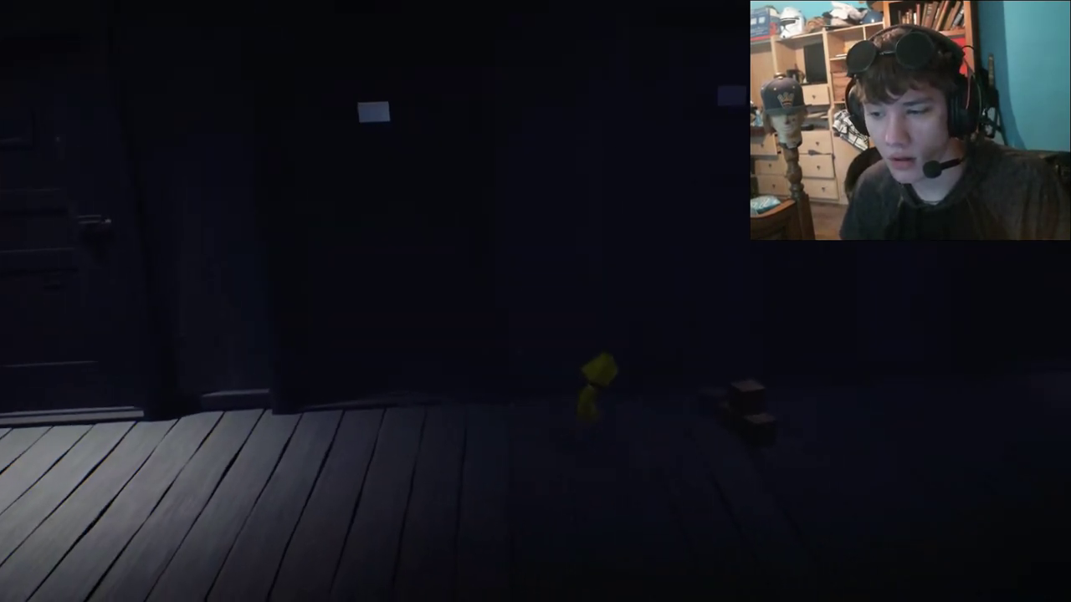
key(d)
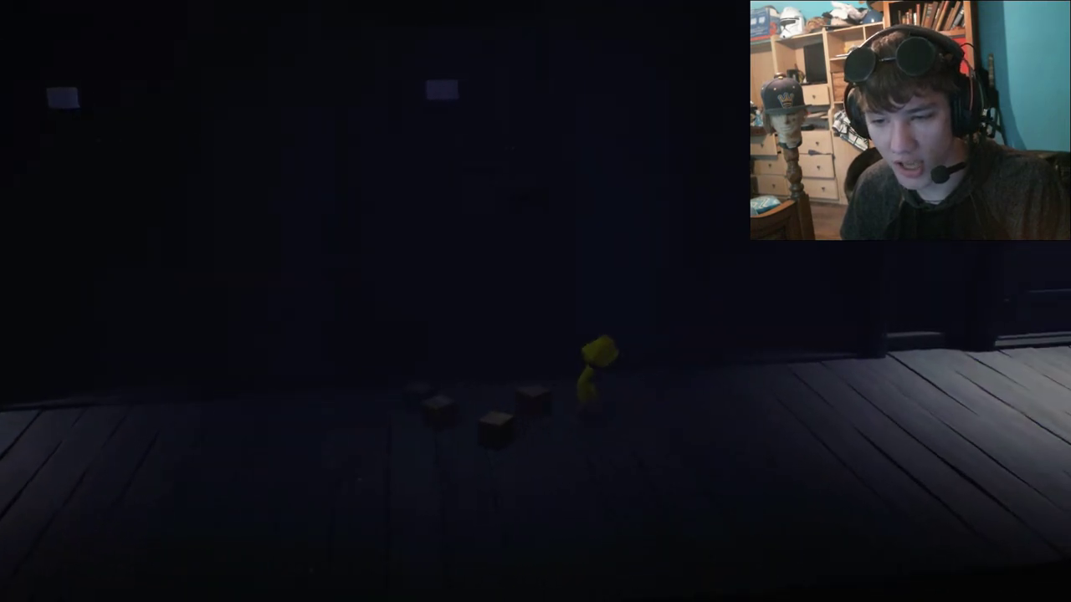
key(d)
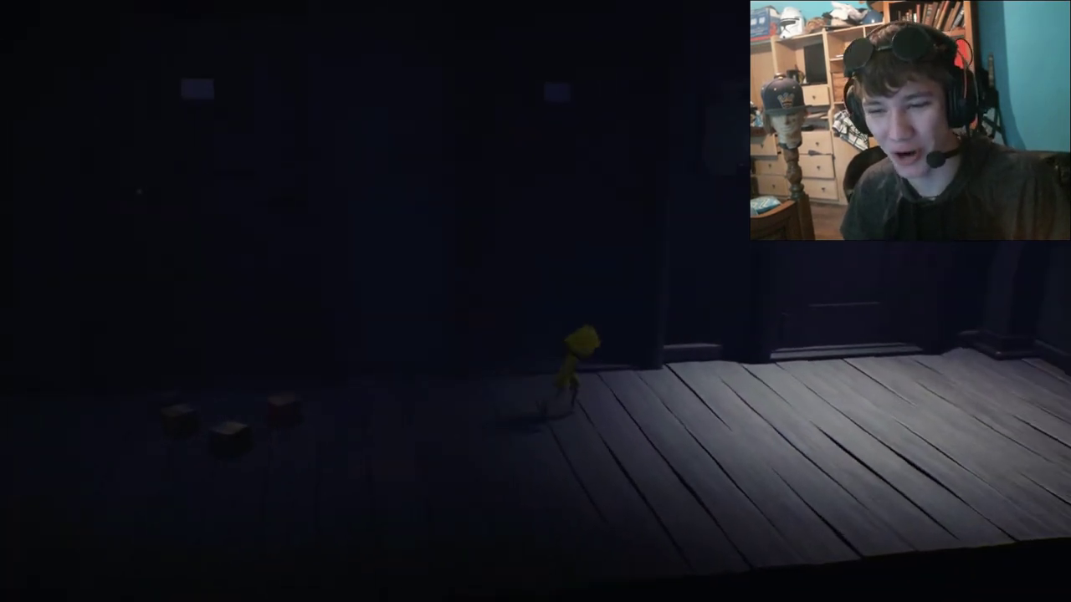
key(w)
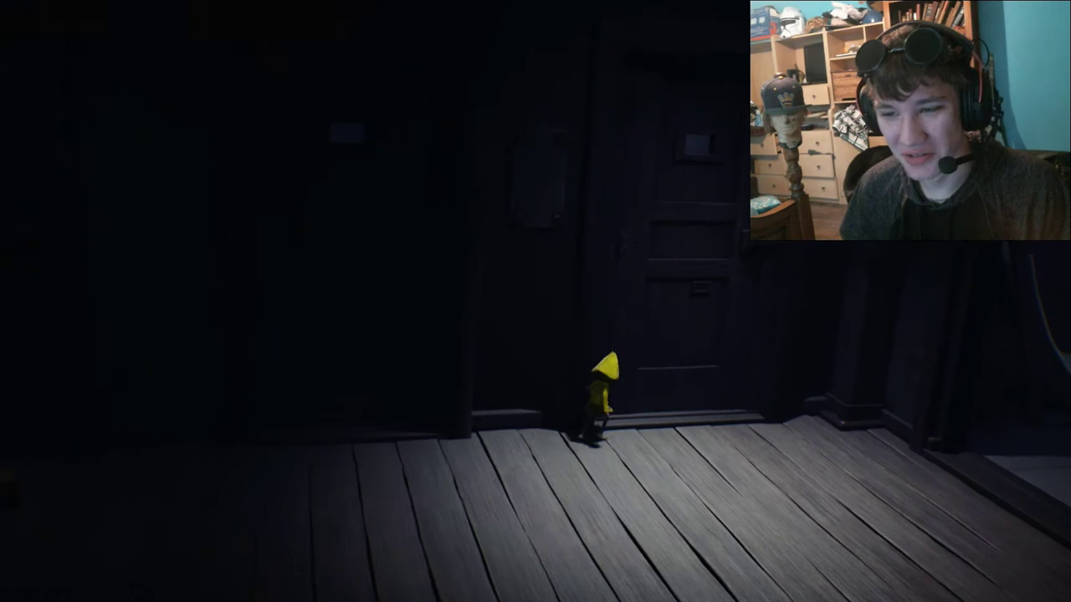
key(d)
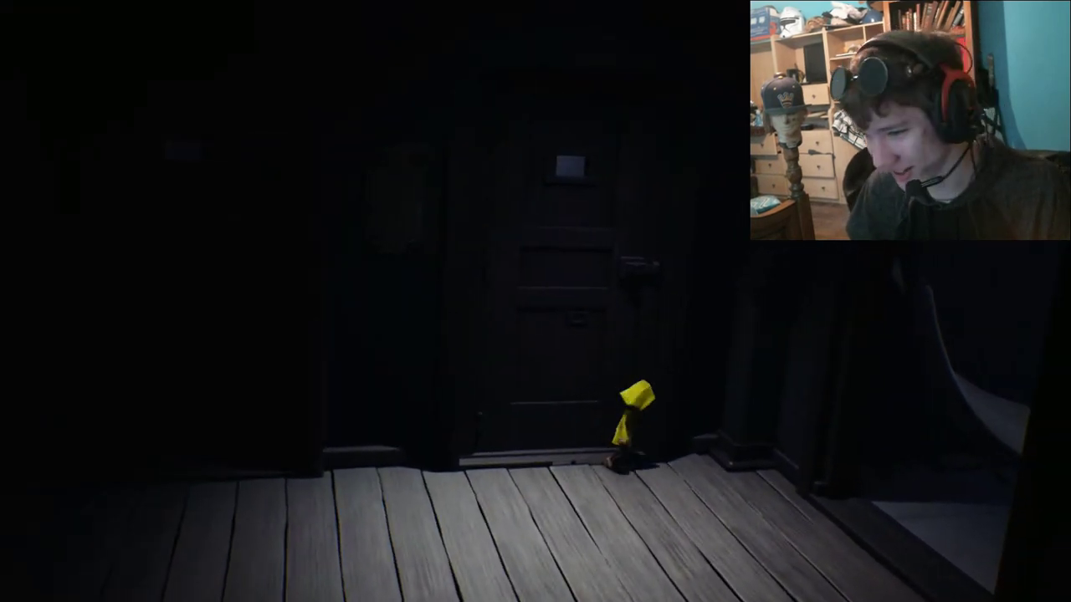
key(d)
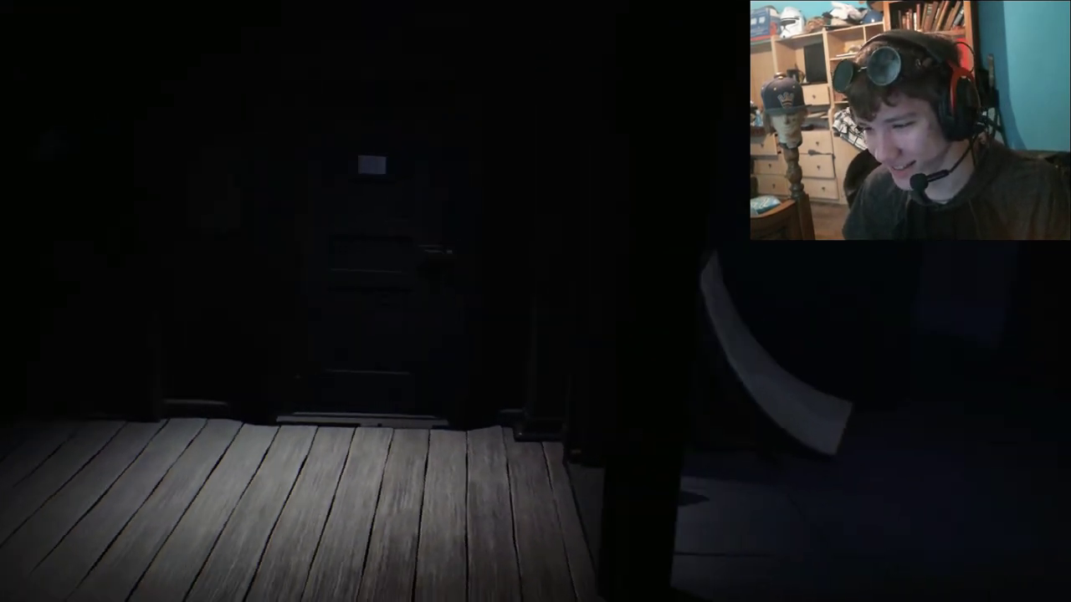
key(d)
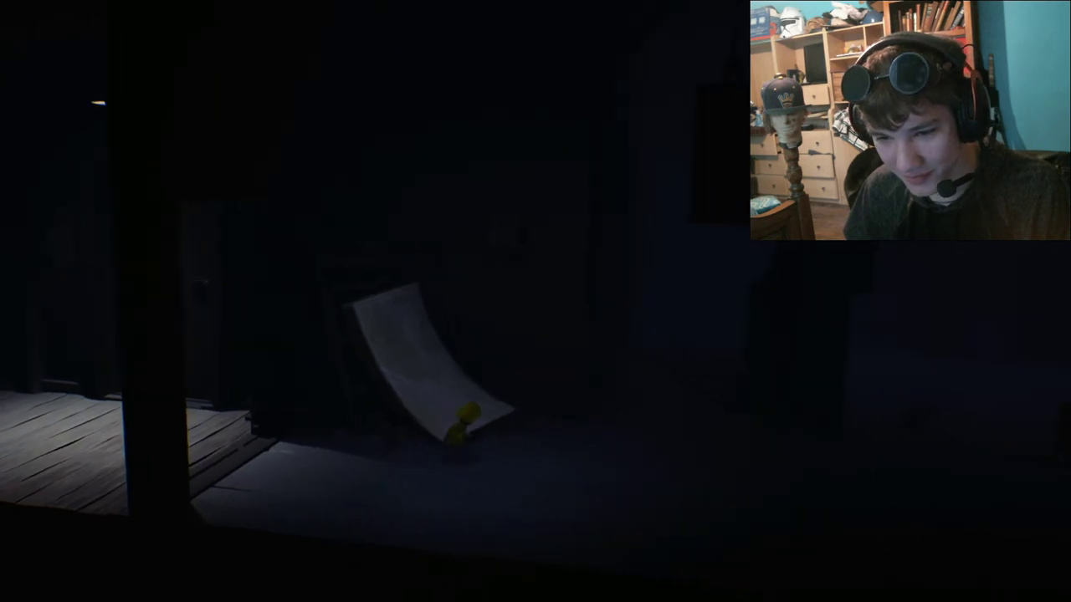
key(d)
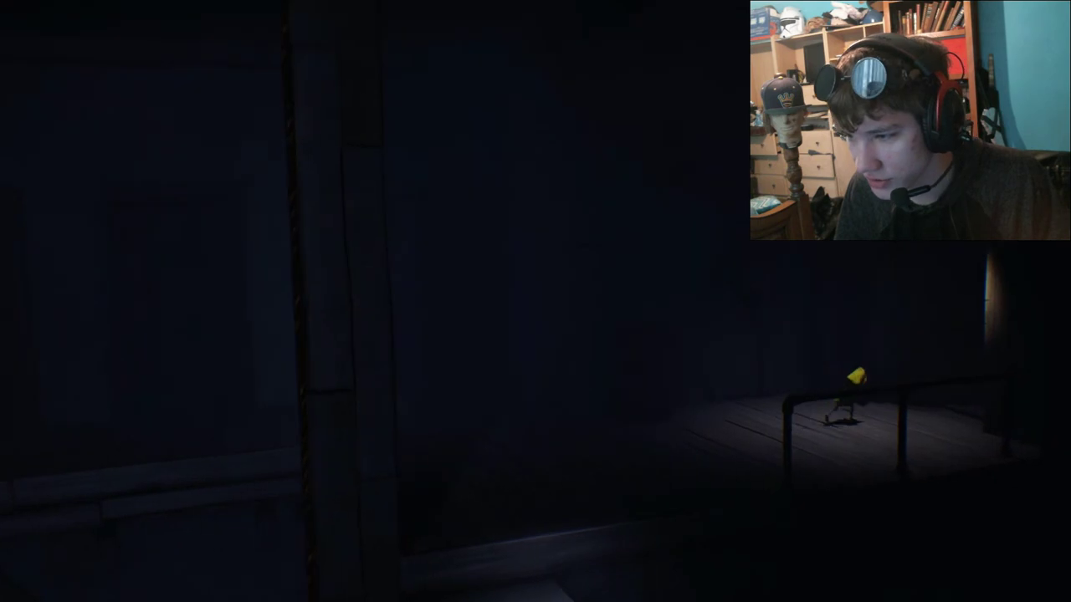
key(w)
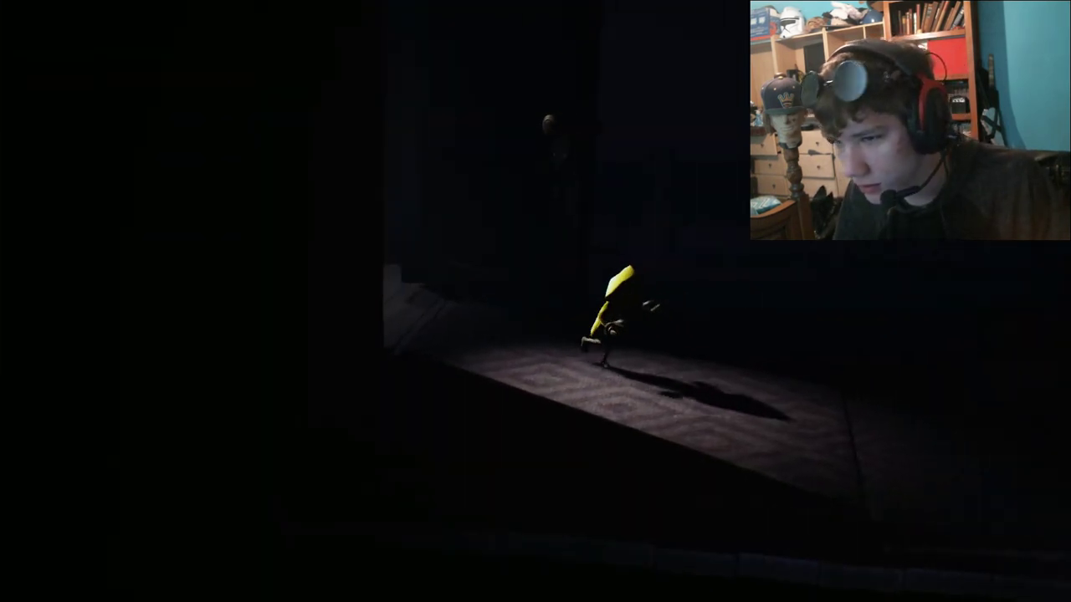
key(a)
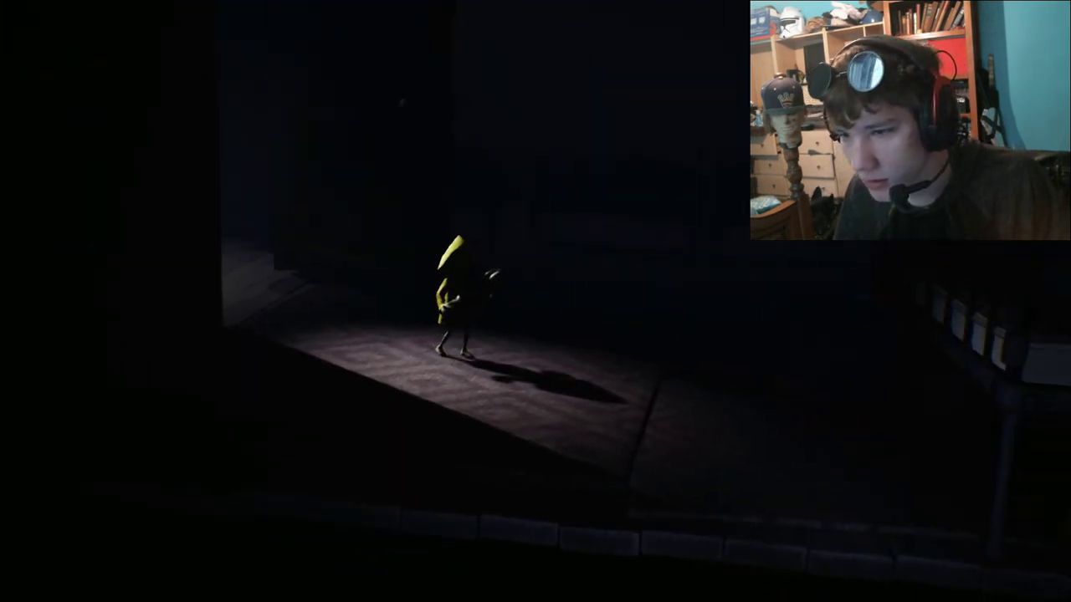